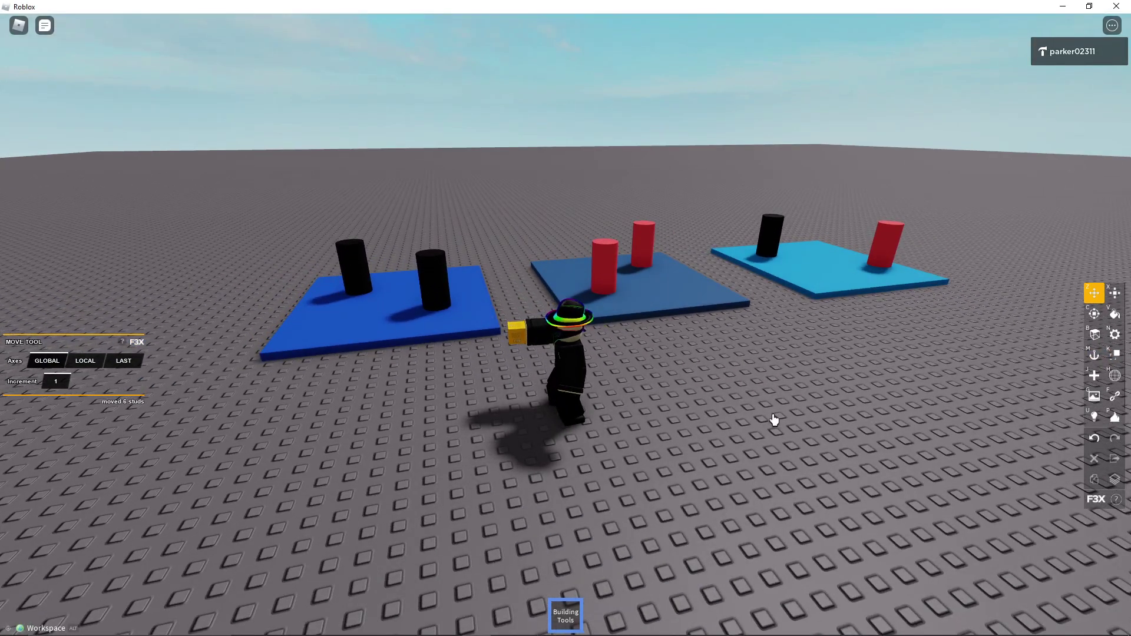
key("a")
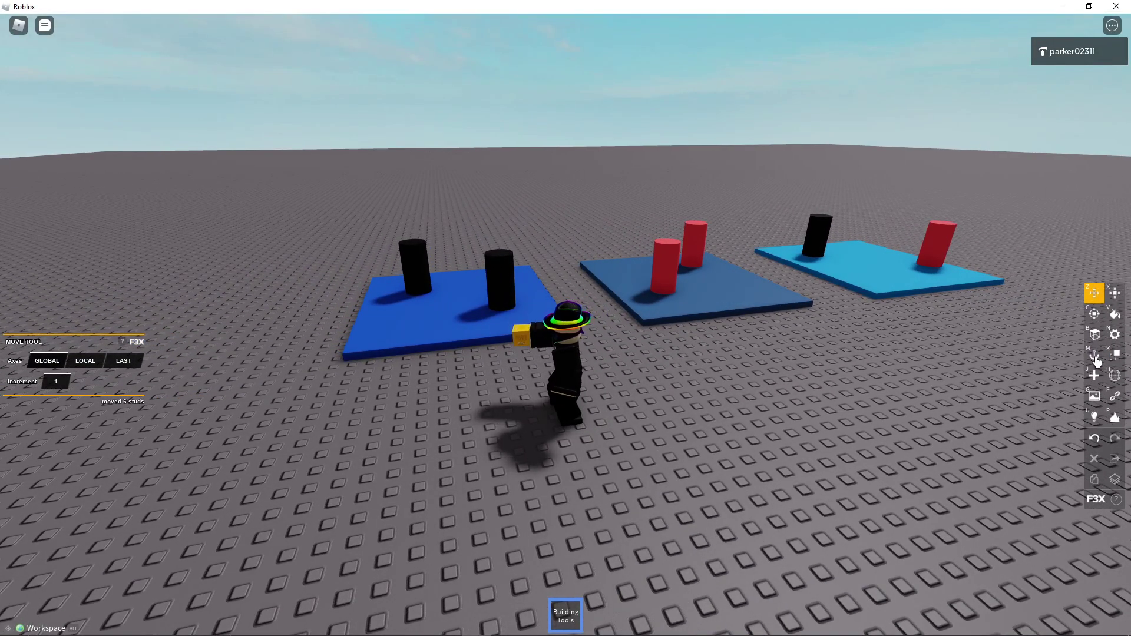
Step: Activate the F3X Union tool so the Union Parts and Negate Parts options appear
left_click(1093, 416)
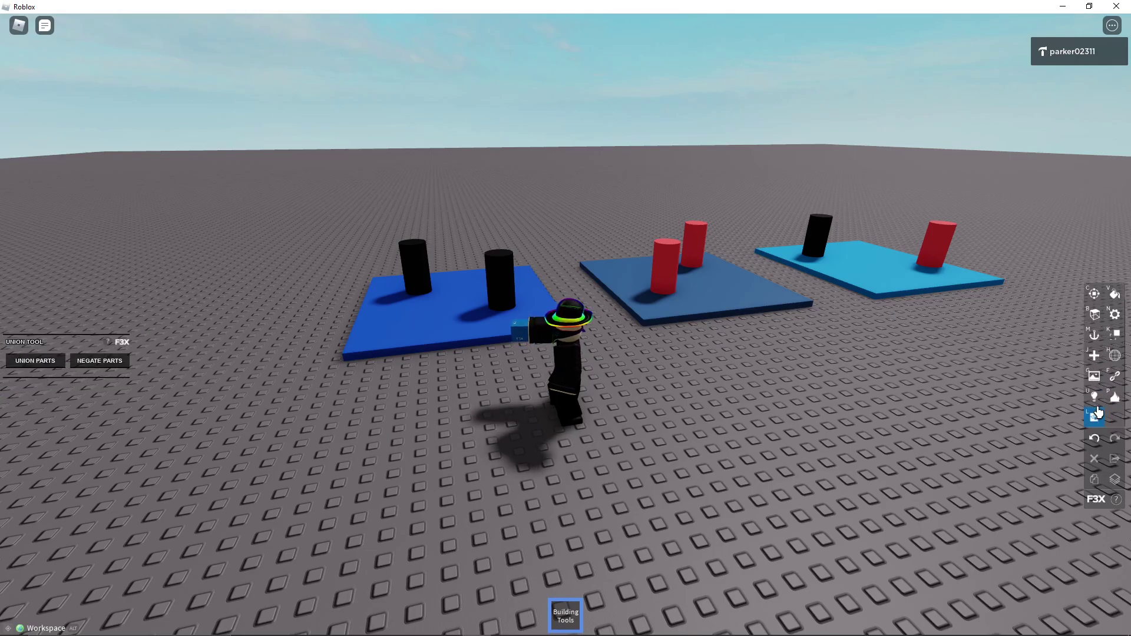
scroll(1093, 404, "up", 5)
scroll(1093, 403, "down", 6)
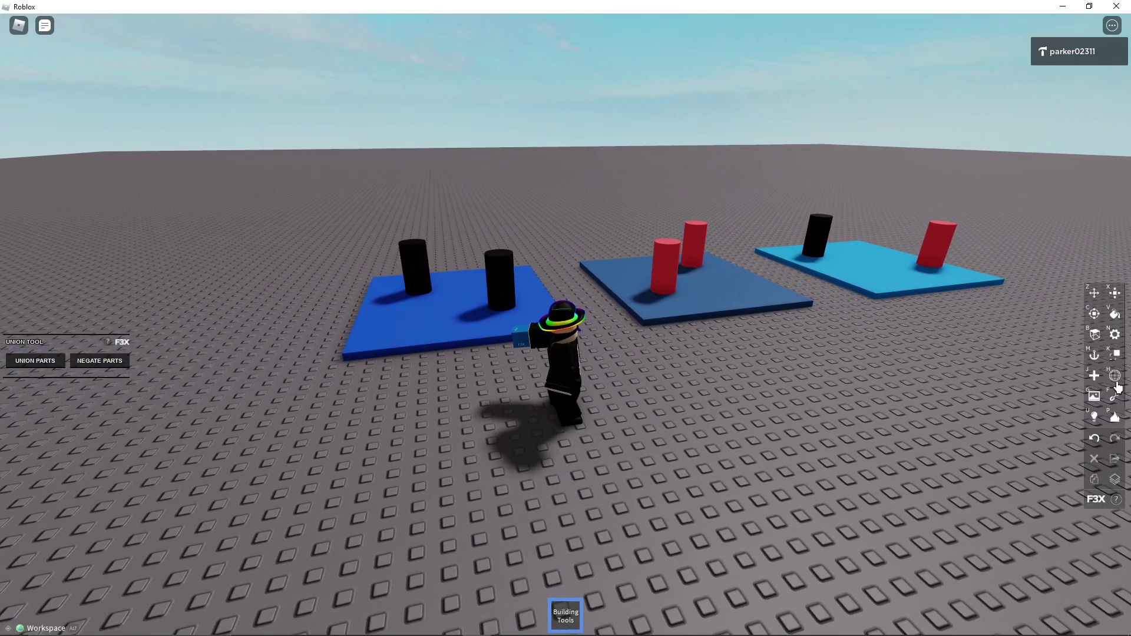
scroll(893, 449, "up", 3)
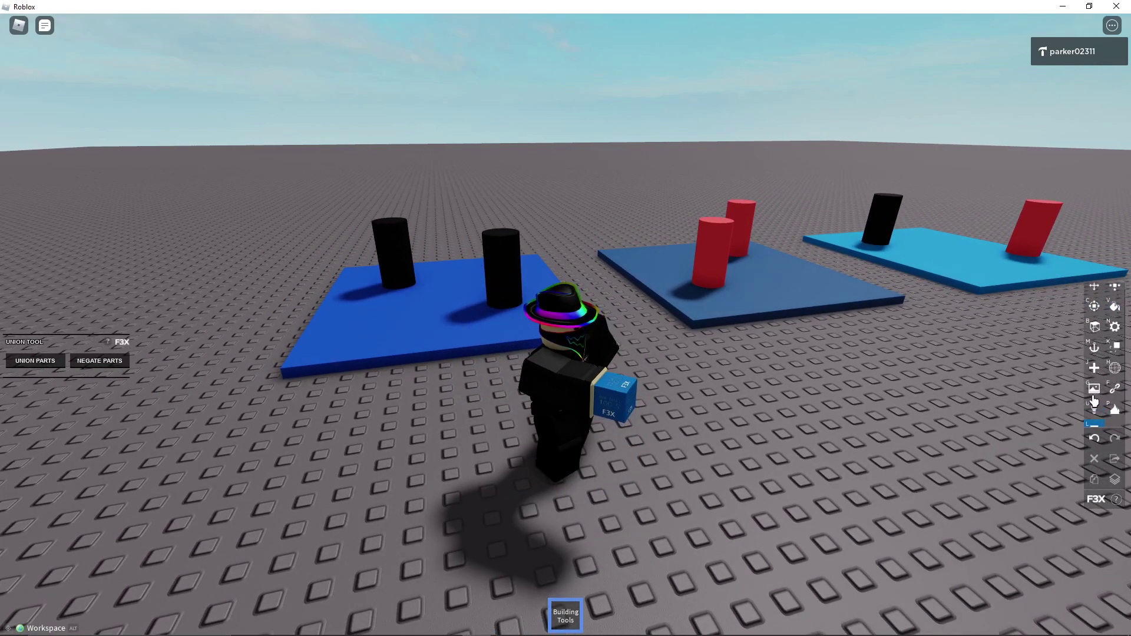
key("w")
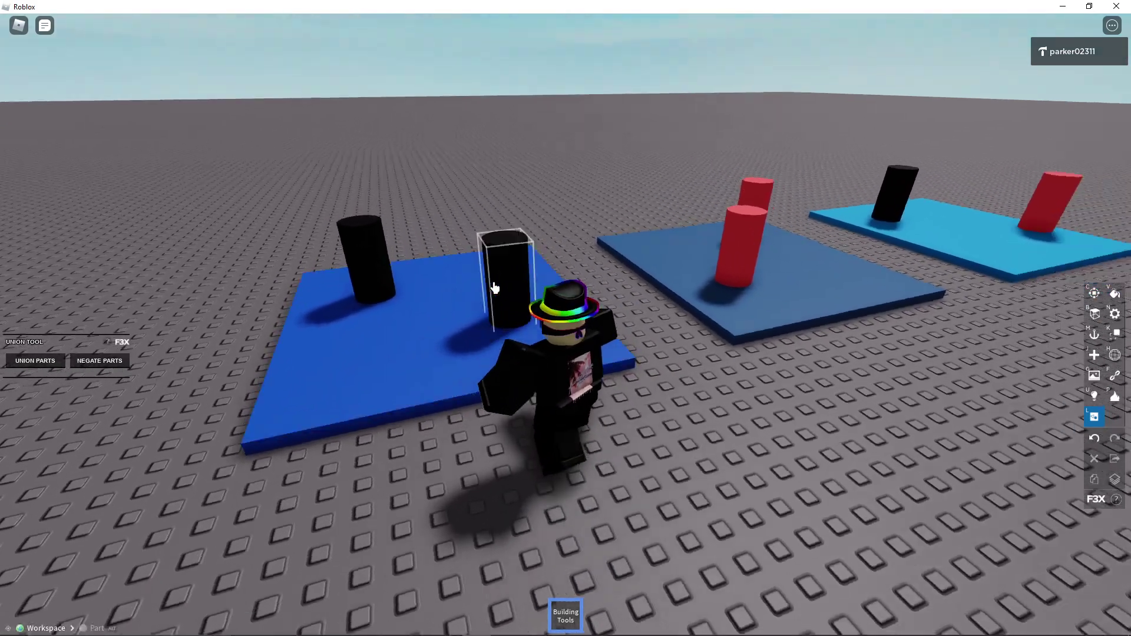
left_click(462, 303)
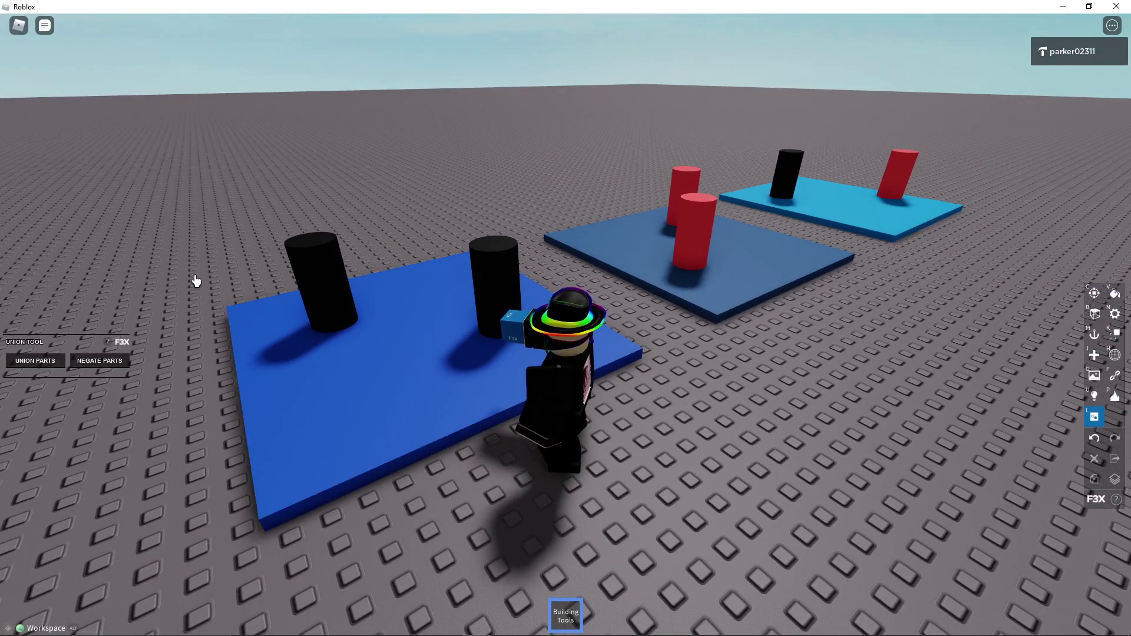
key("s")
key("a")
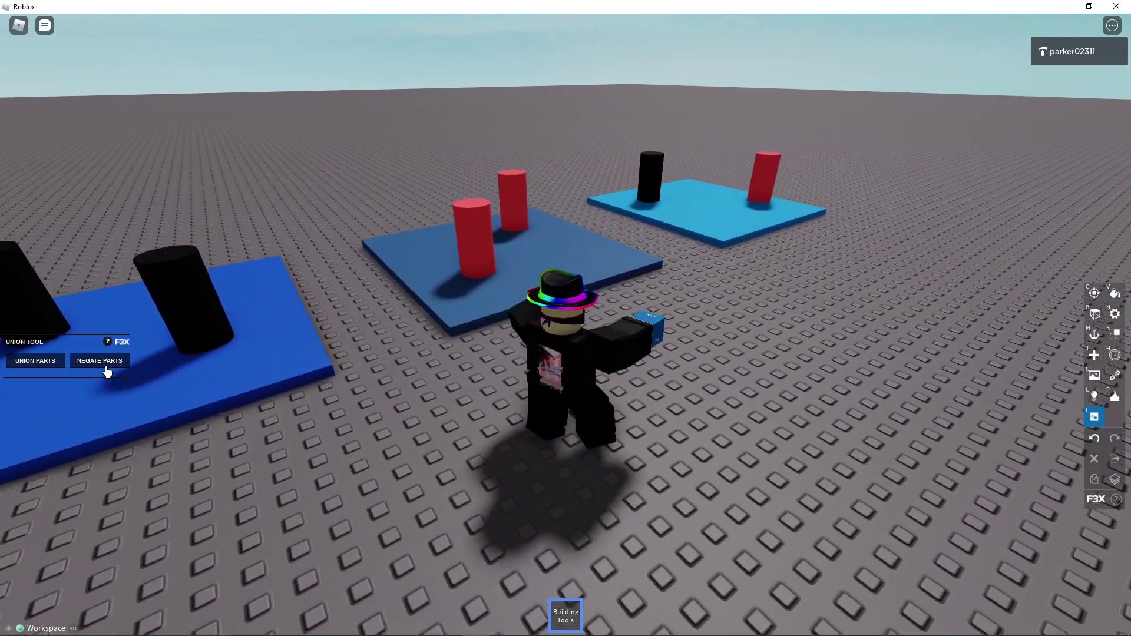
key("s")
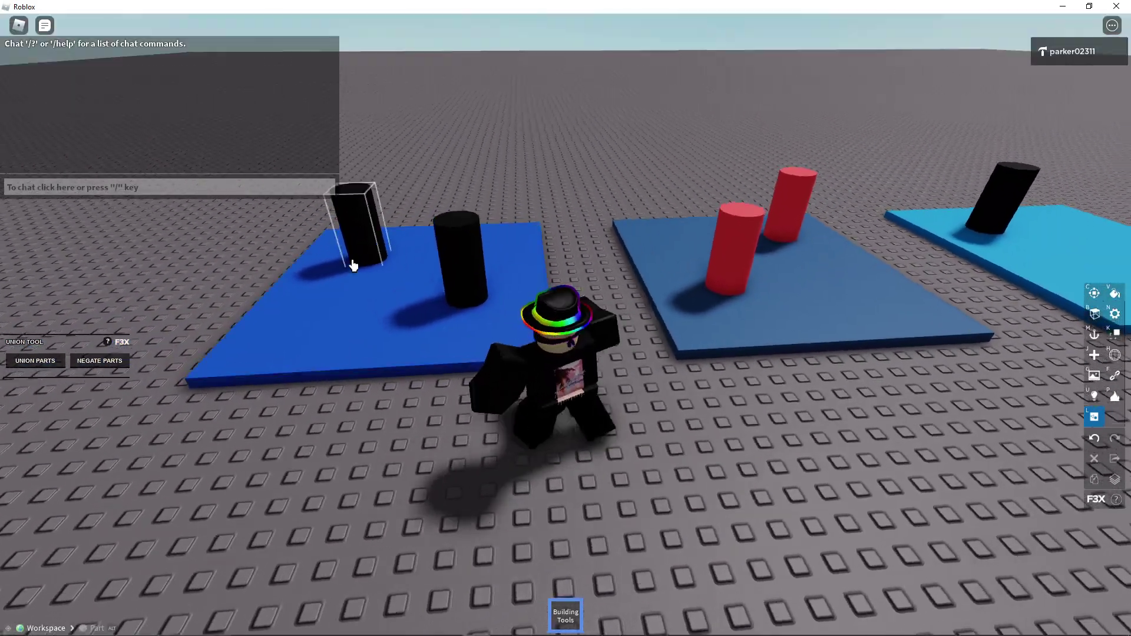
key("a")
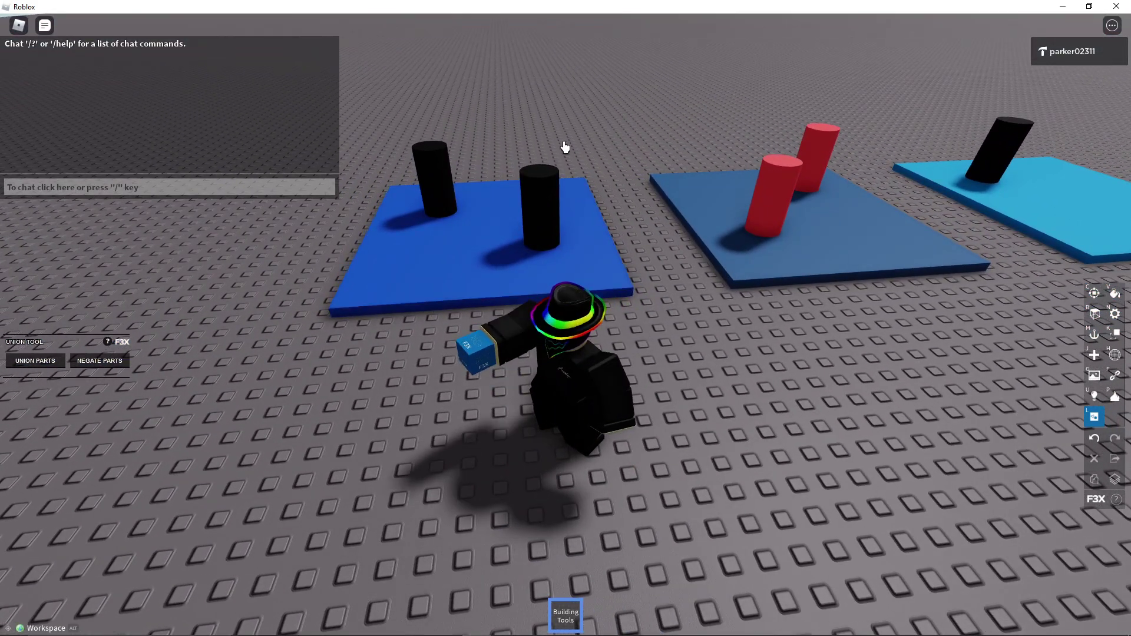
key("d")
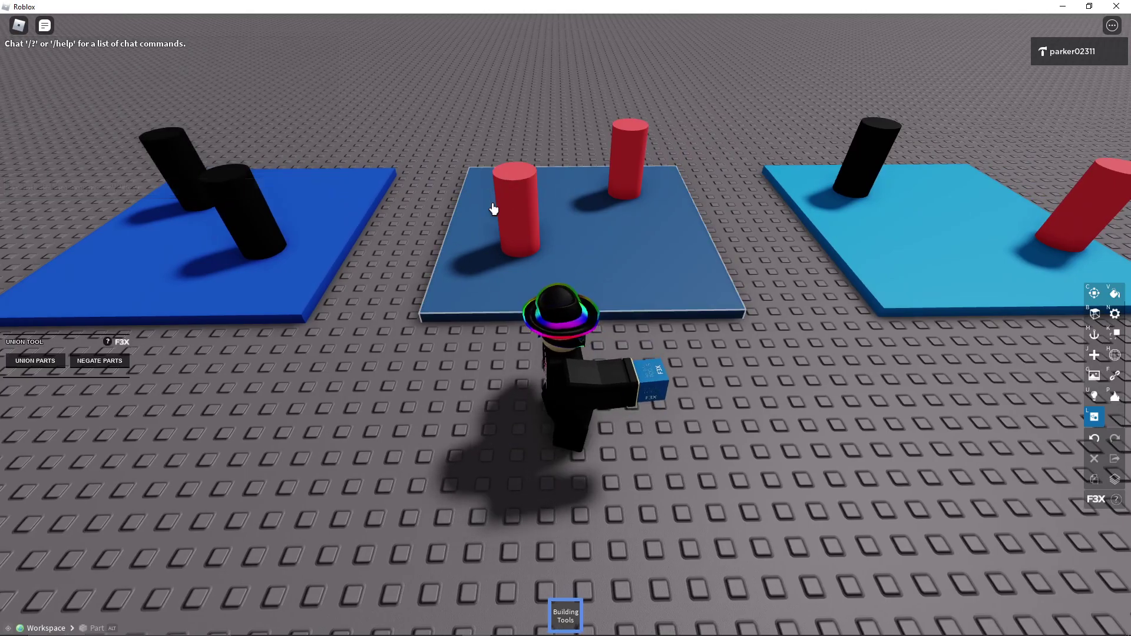
key("d")
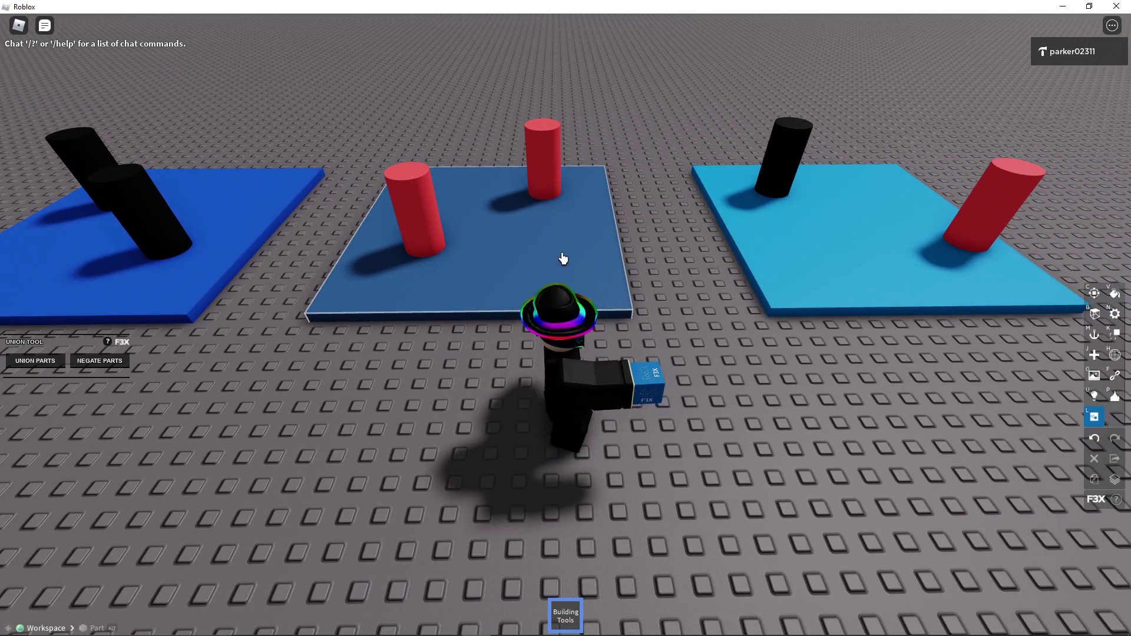
key("s")
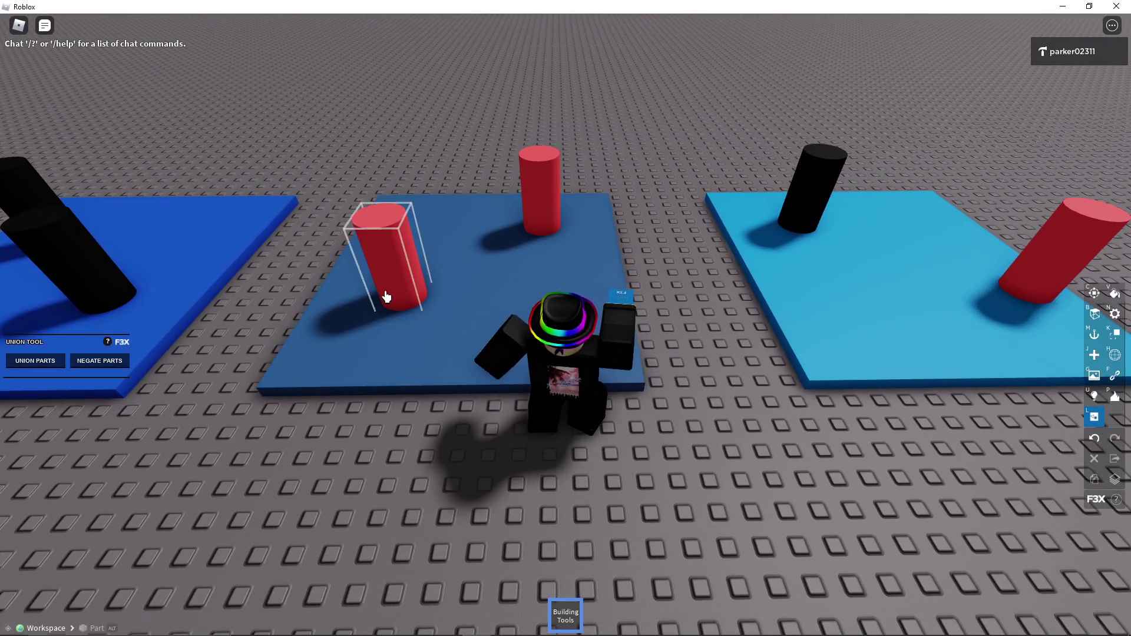
key("s")
right_click_drag(545, 371, 278, 207)
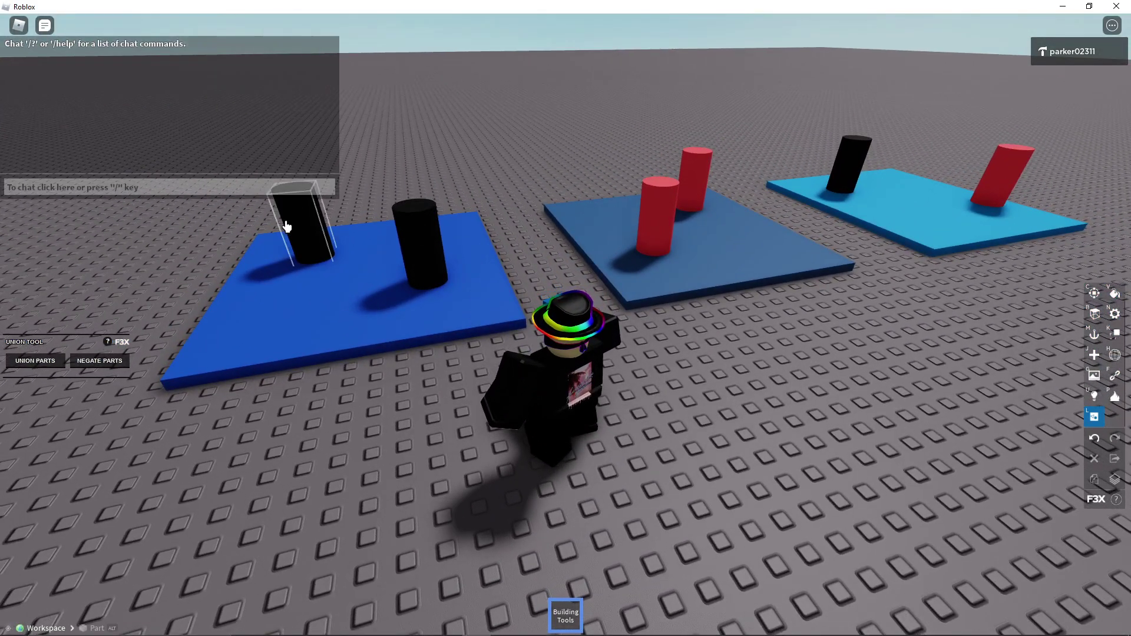
scroll(287, 227, "down", 5)
scroll(300, 265, "up", 3)
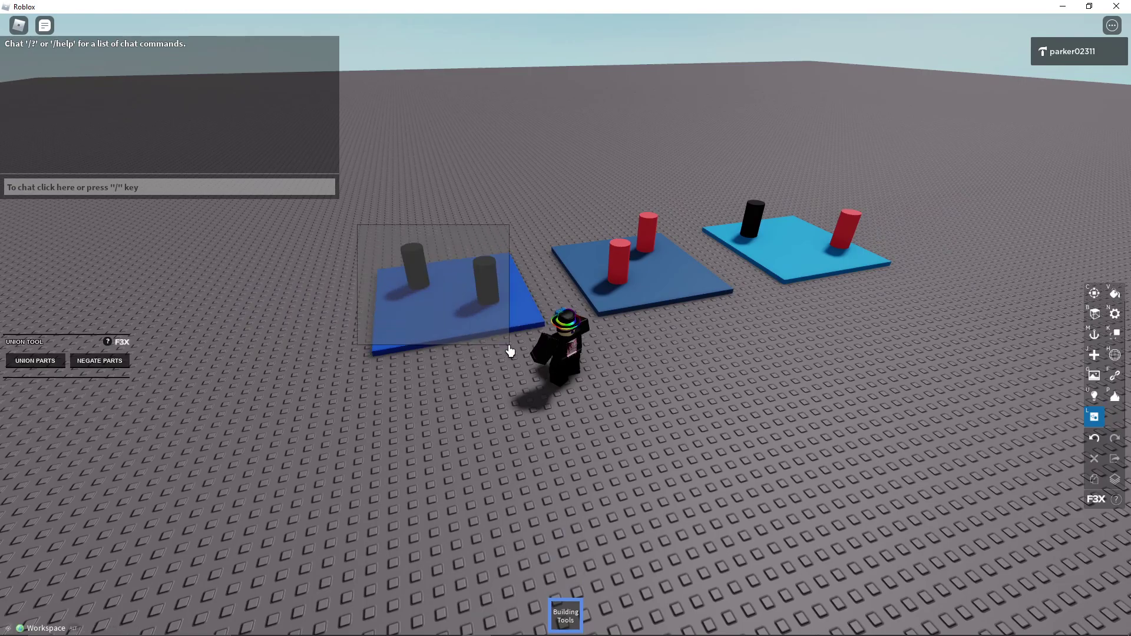
Step: Walk to the left blue plate and select both of its black cylinders
key("a")
scroll(341, 404, "up", 3)
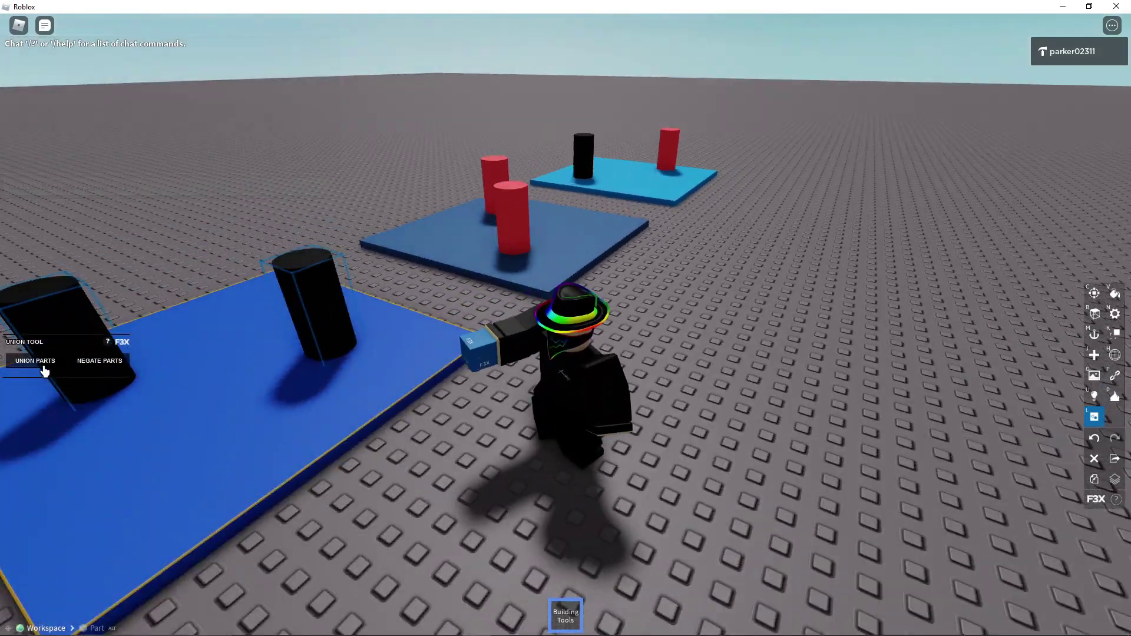
key("s")
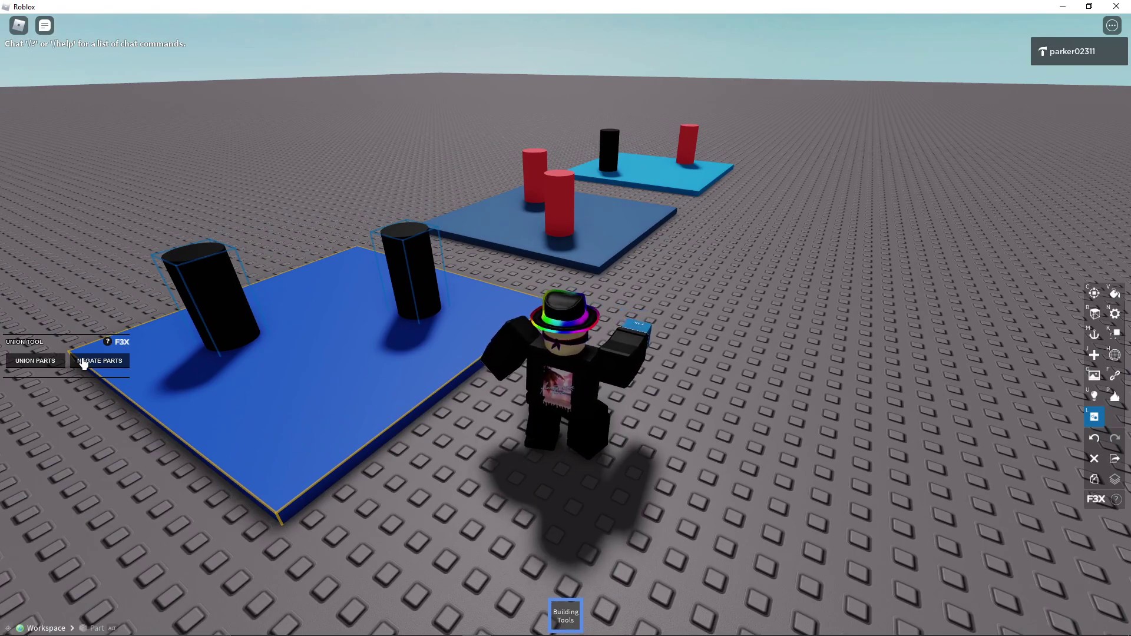
left_click(251, 232)
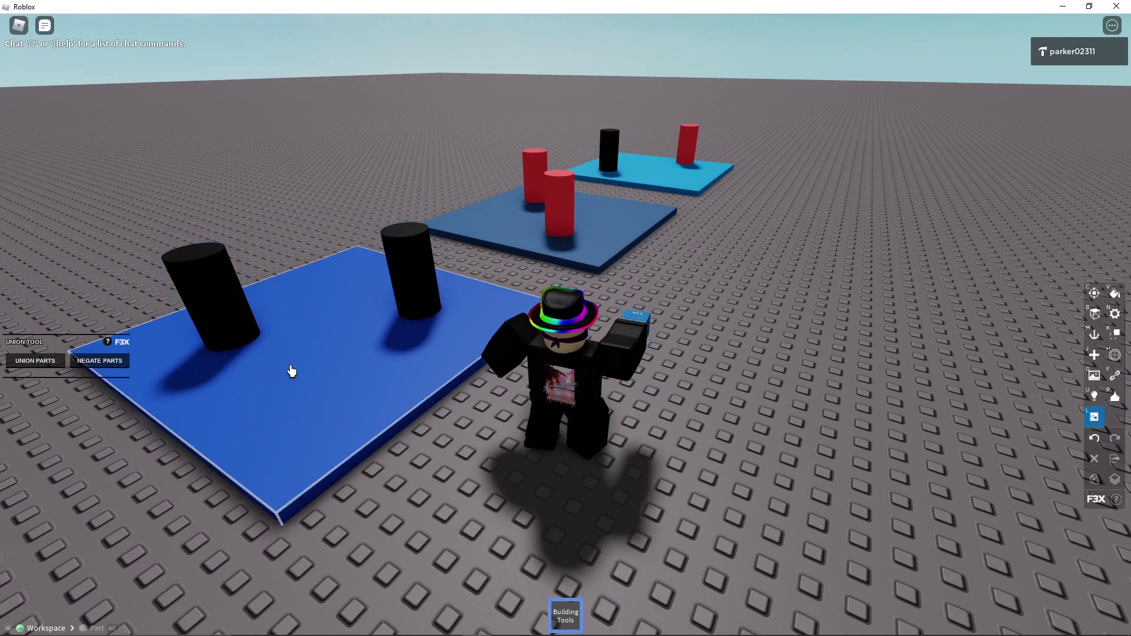
left_click(212, 294)
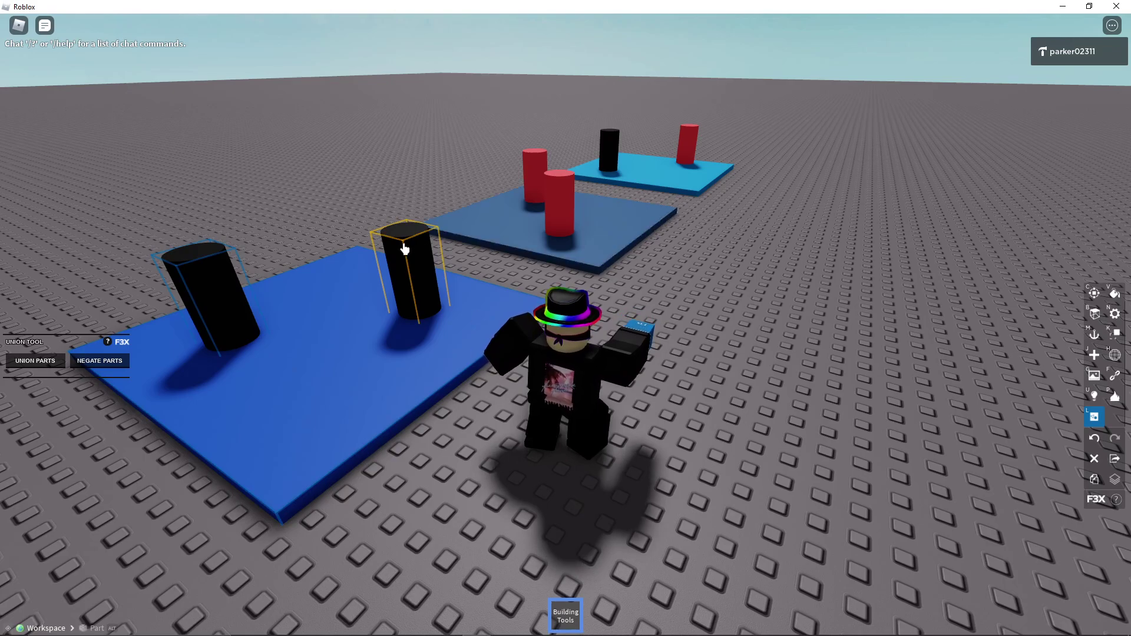
left_click(411, 243)
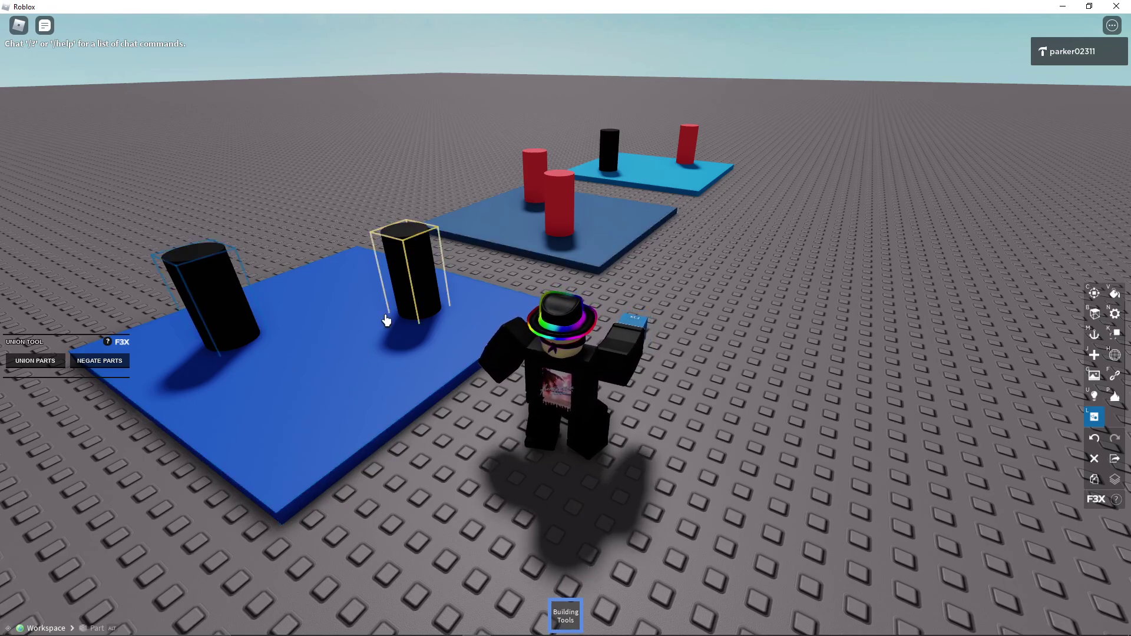
key("s")
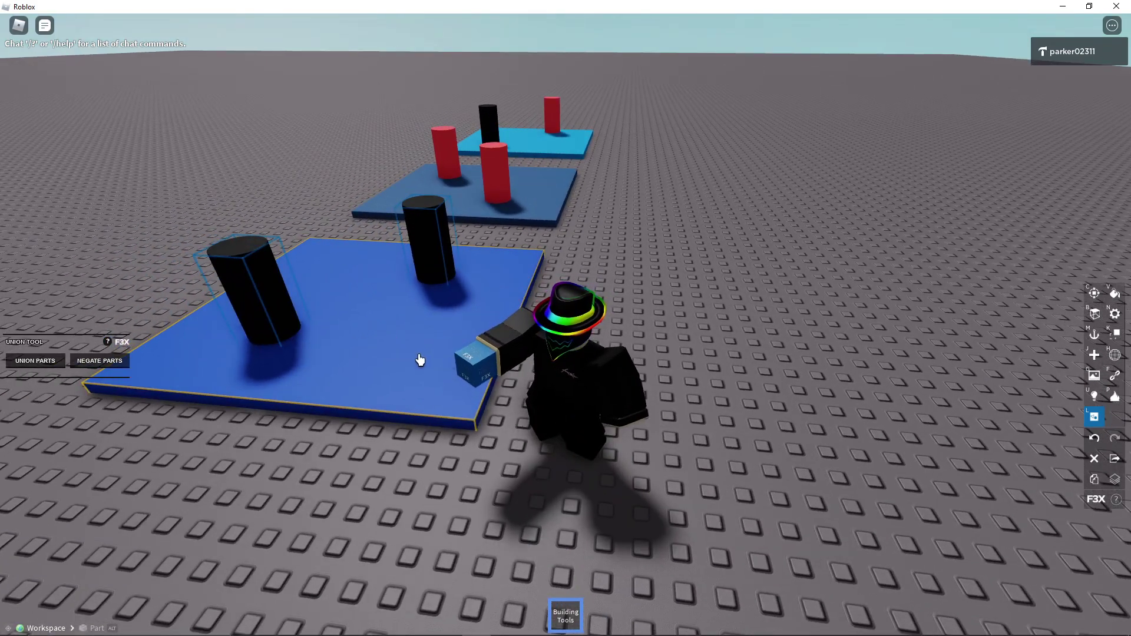
Step: Union the left blue plate with its black cylinders and move the union aside
key("z")
key("l")
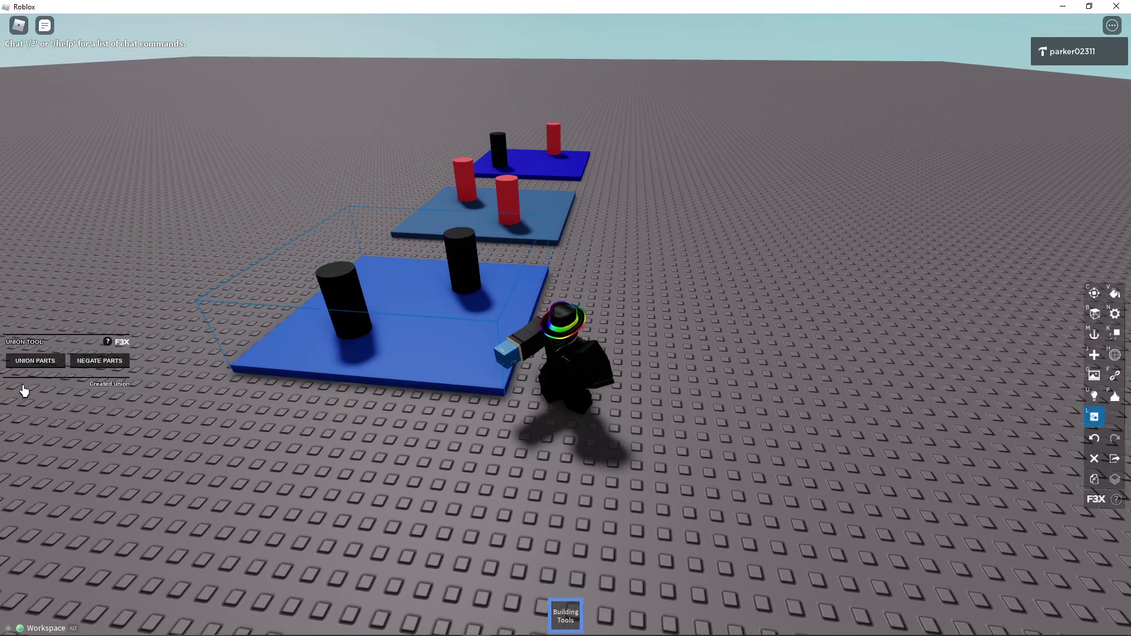
left_click(33, 363)
key("a")
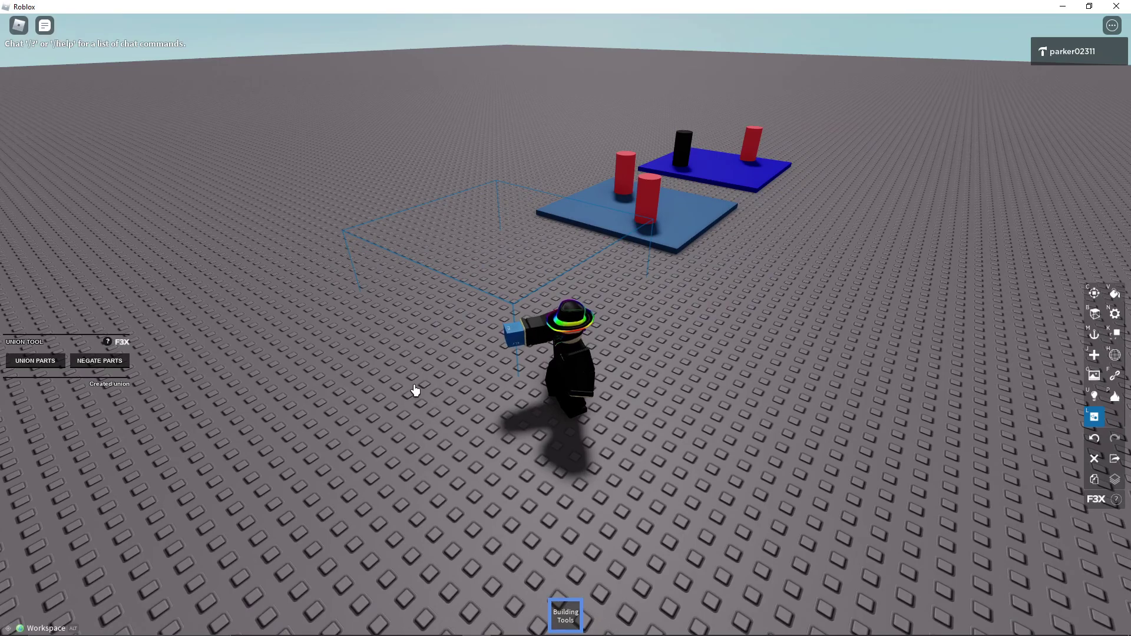
right_click_drag(461, 355, 465, 356)
key("z")
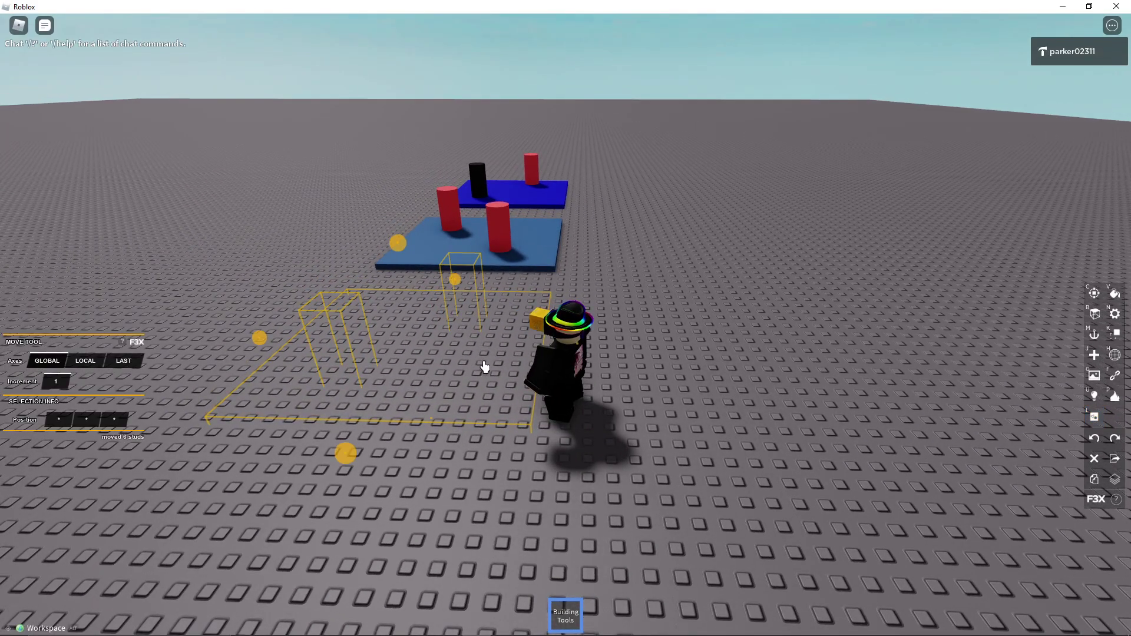
left_click_drag(507, 361, 487, 381)
left_click(507, 411)
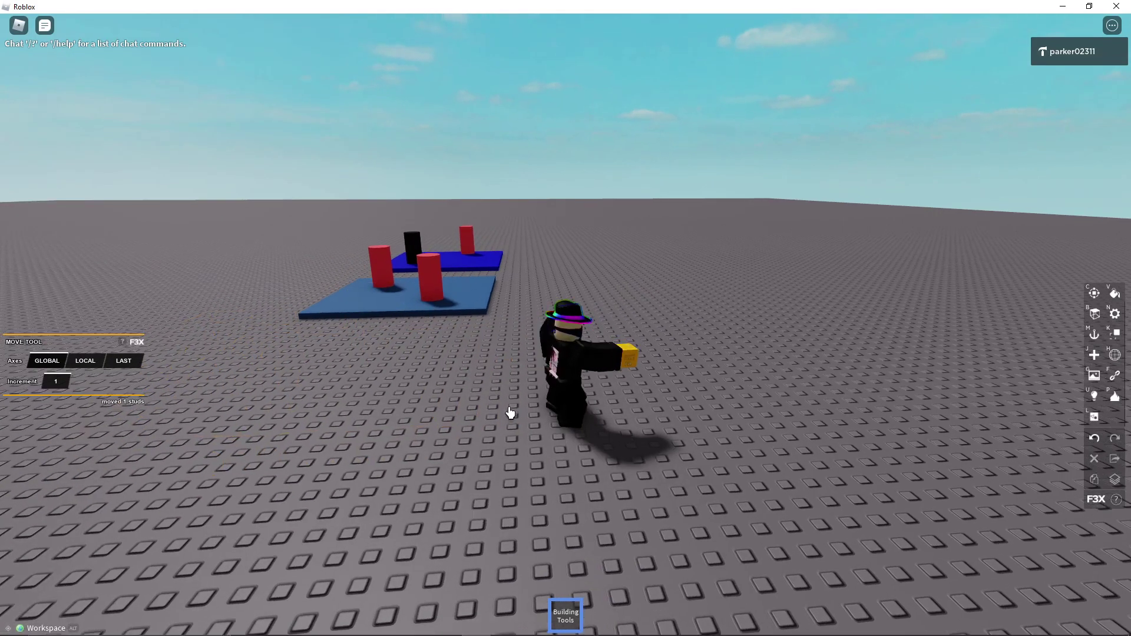
key("a")
Step: Drag the nearest blue plate and its red cylinders 19 studs toward the camera
left_click(305, 298)
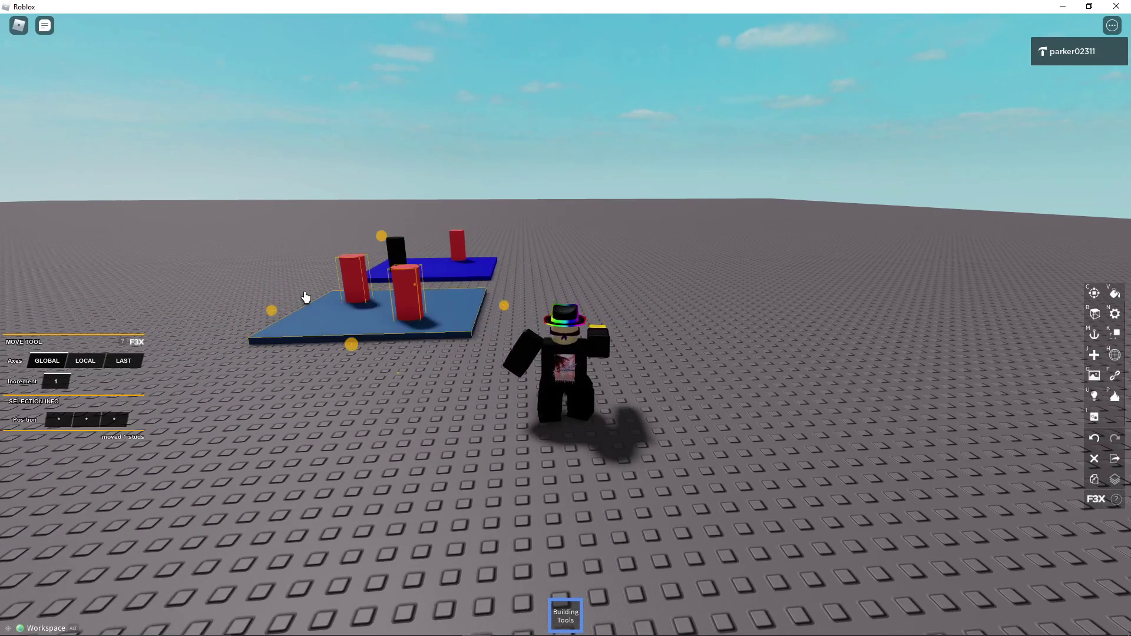
right_click_drag(306, 298, 371, 323)
left_click_drag(318, 414, 286, 475)
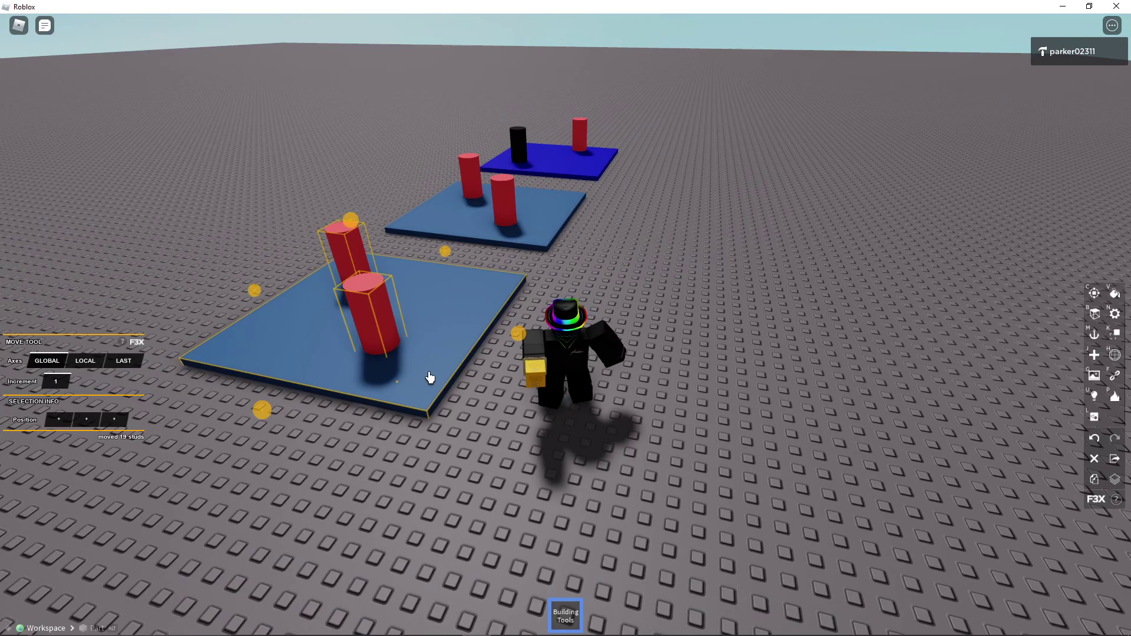
scroll(428, 373, "up", 5)
scroll(565, 326, "down", 5)
Step: With the Union tool active, select both red cylinders on the near plate
key("l")
key("shift+l")
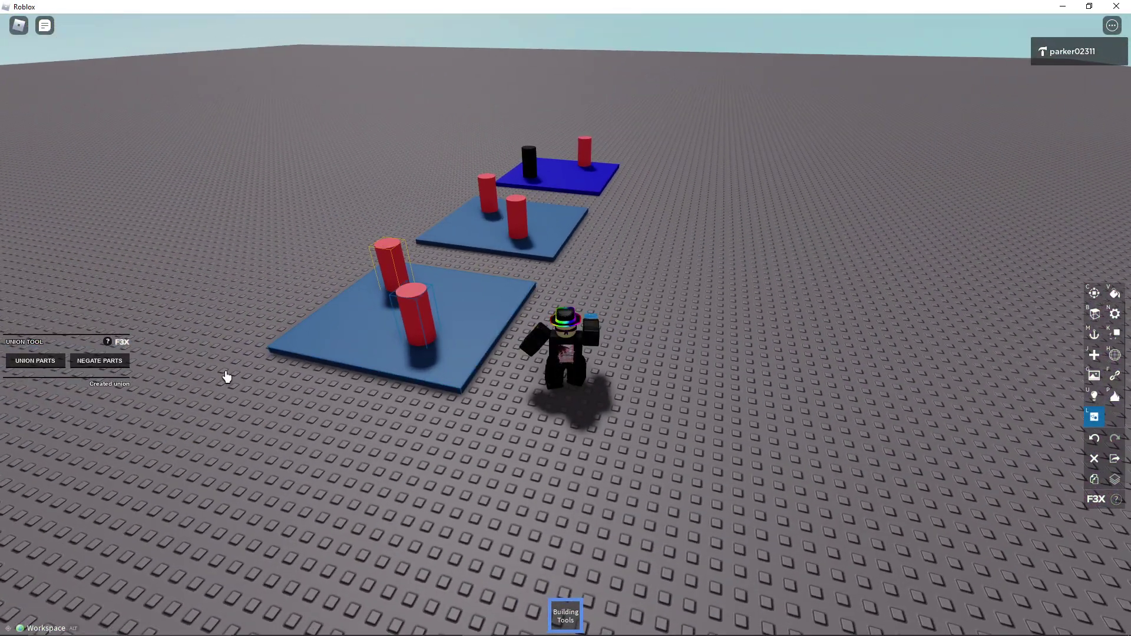
scroll(233, 381, "up", 2)
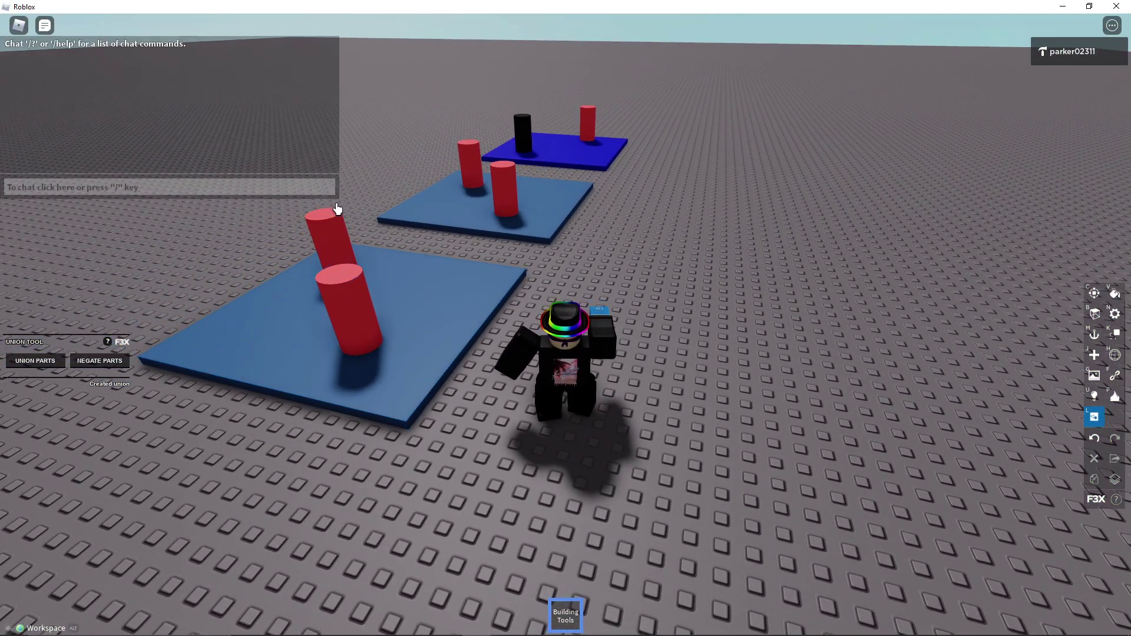
left_click(348, 306, "shift")
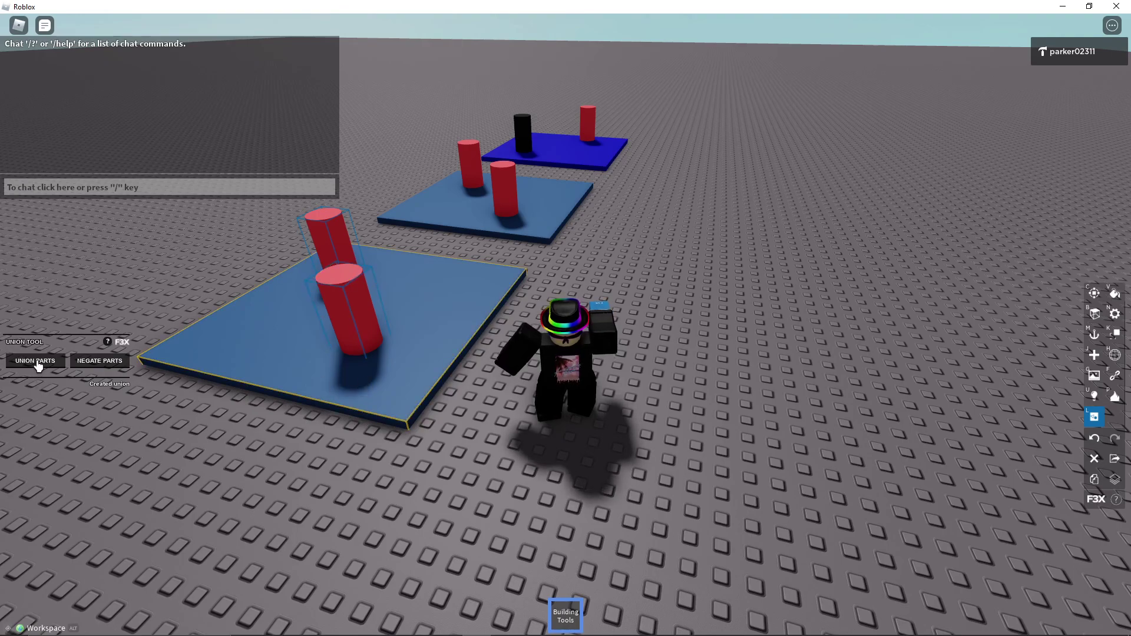
left_click(371, 395, "shift")
key("z")
right_click_drag(449, 358, 505, 347)
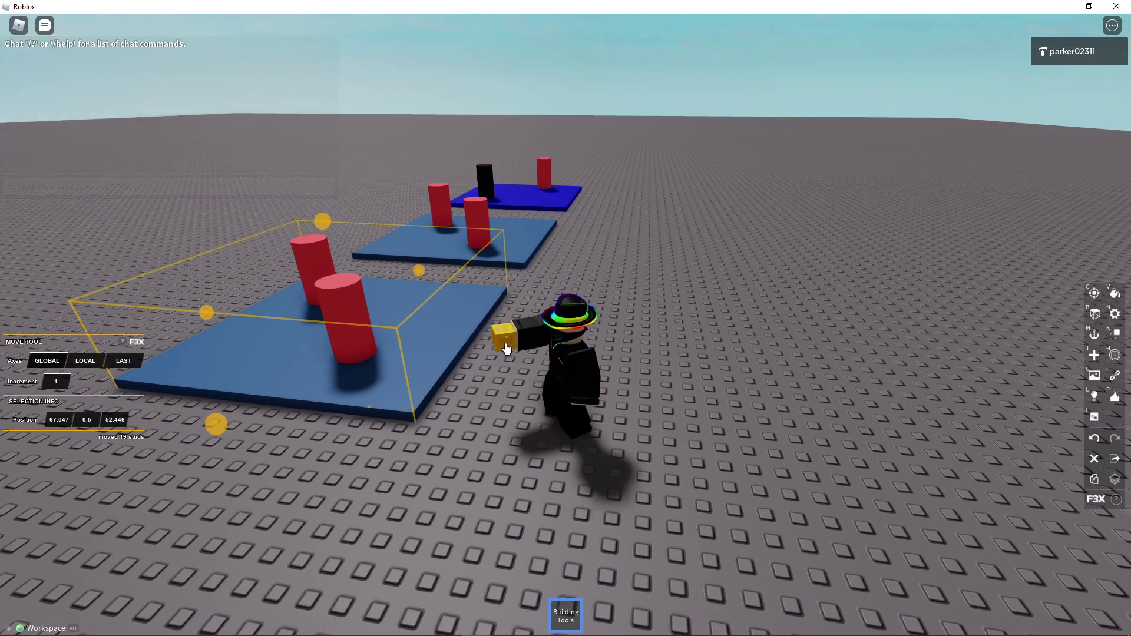
mouse_move(505, 348)
left_mouse_down()
mouse_move(429, 348)
mouse_move(484, 351)
left_mouse_up()
key("shift+z")
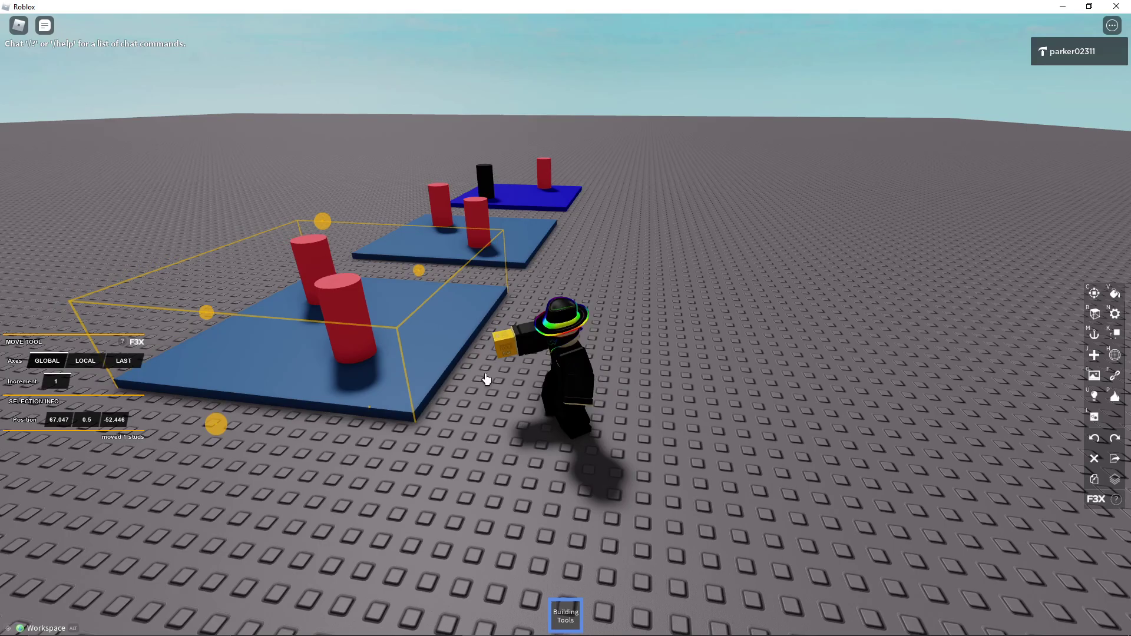
right_click_drag(464, 406, 433, 374)
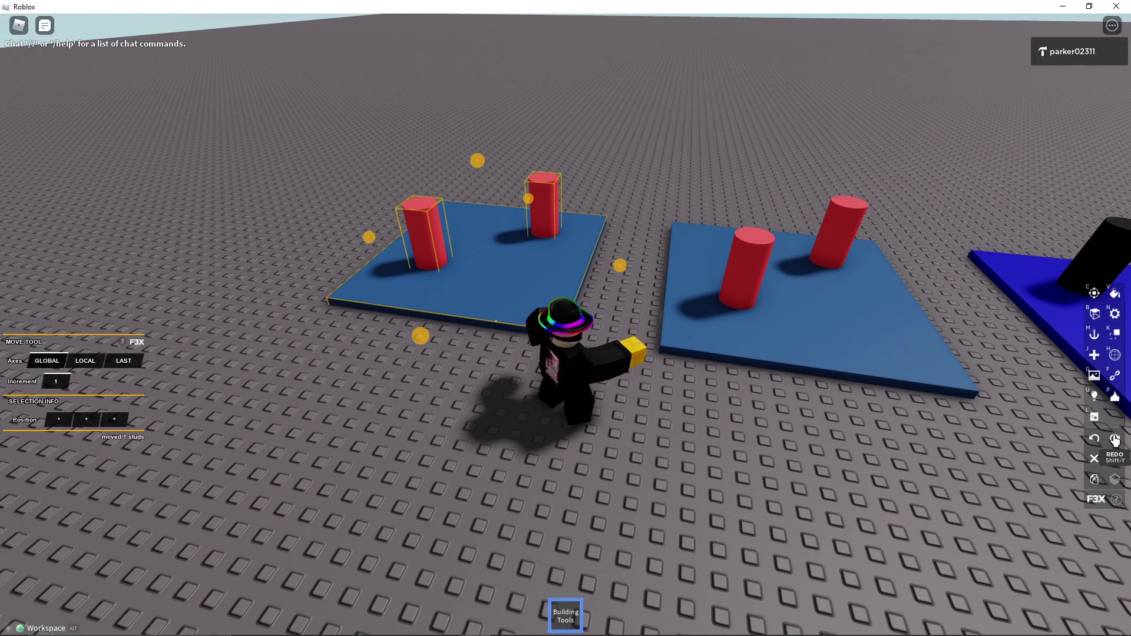
right_click_drag(833, 416, 576, 384)
left_click_drag(395, 426, 341, 336)
key("shift+x")
right_click_drag(467, 308, 542, 227)
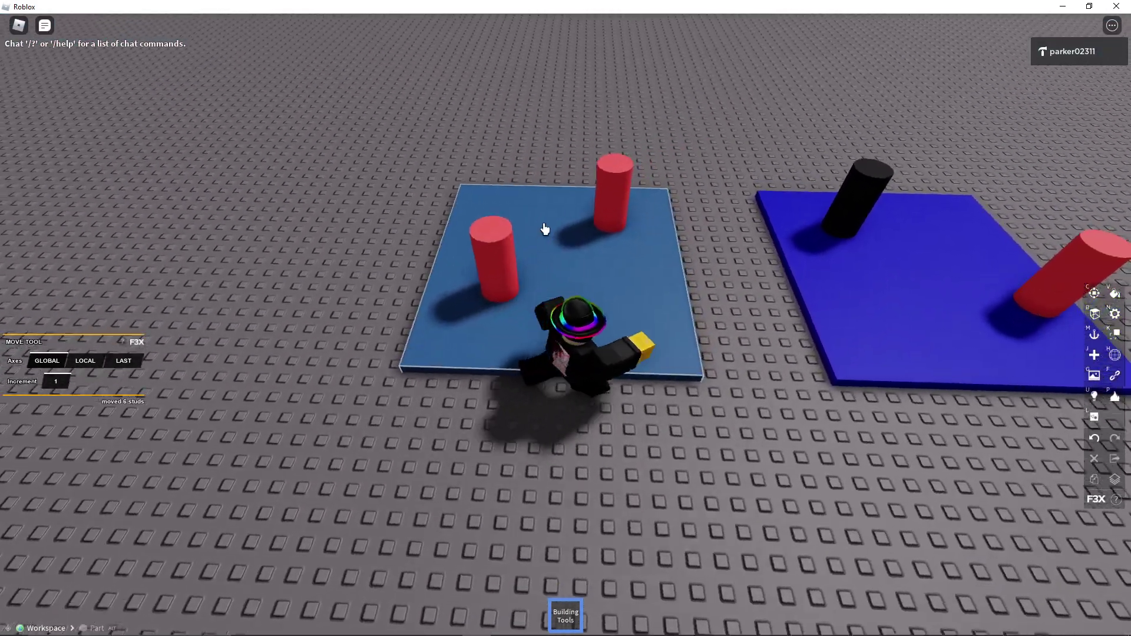
left_click(586, 192)
Step: Negate the two red cylinders on the near plate, turning them translucent pink
key("l")
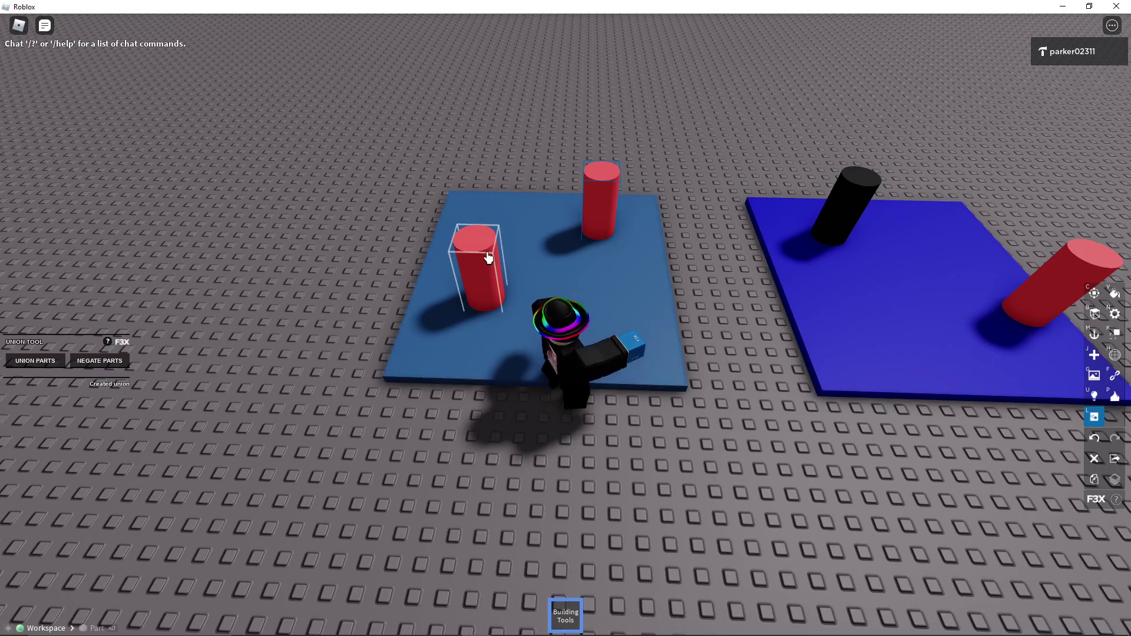
right_click_drag(260, 318, 614, 381)
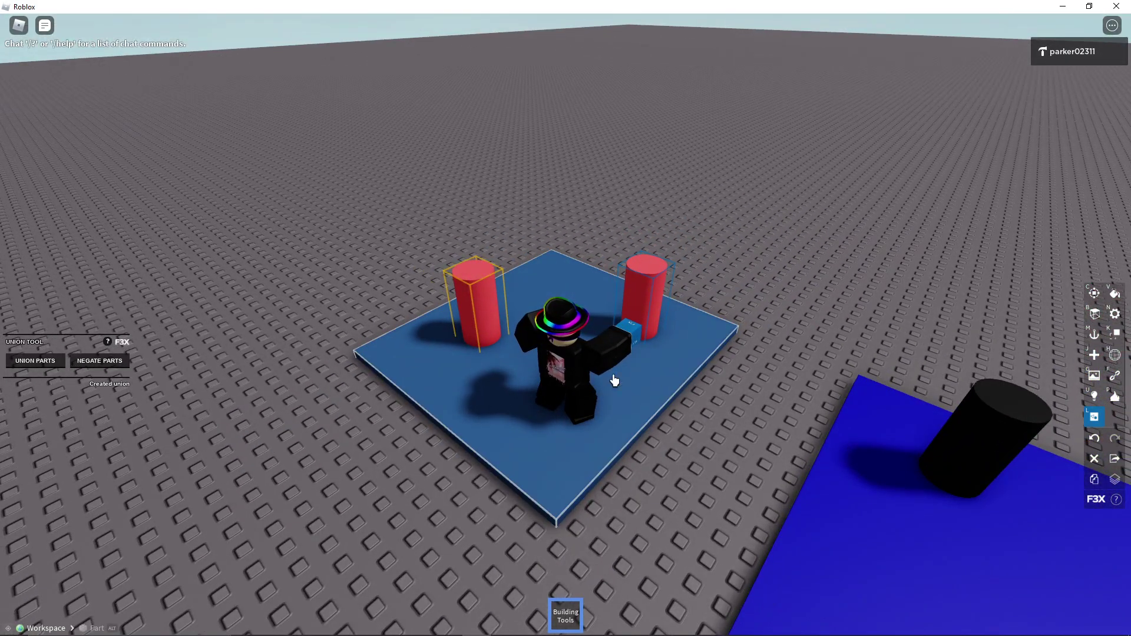
left_click(107, 367)
right_click_drag(108, 367, 542, 293)
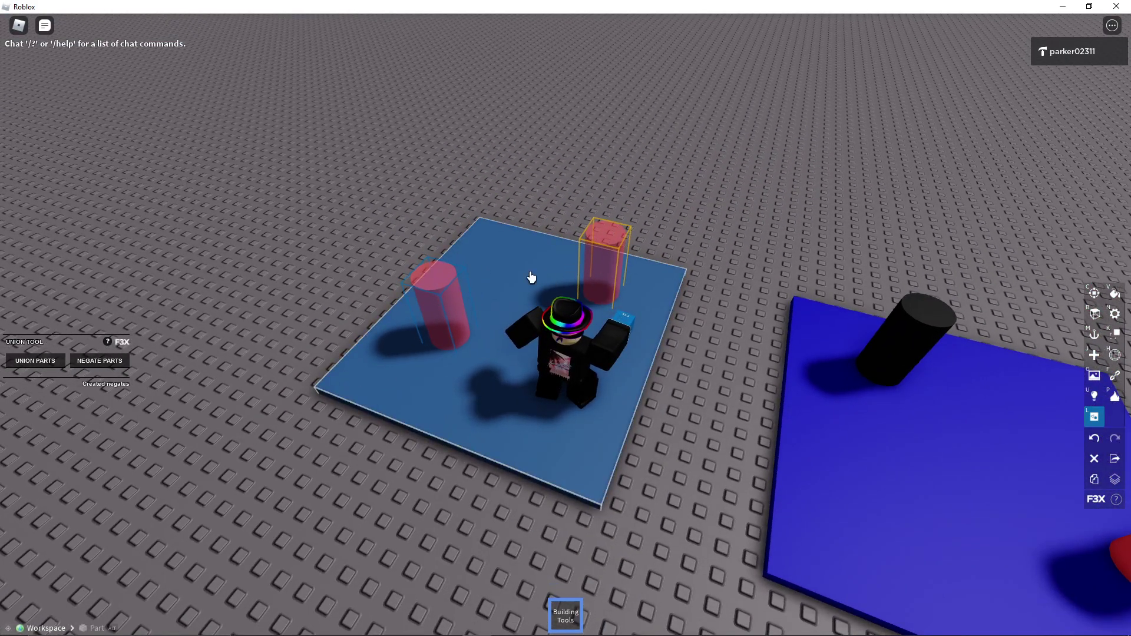
right_click_drag(481, 340, 422, 432)
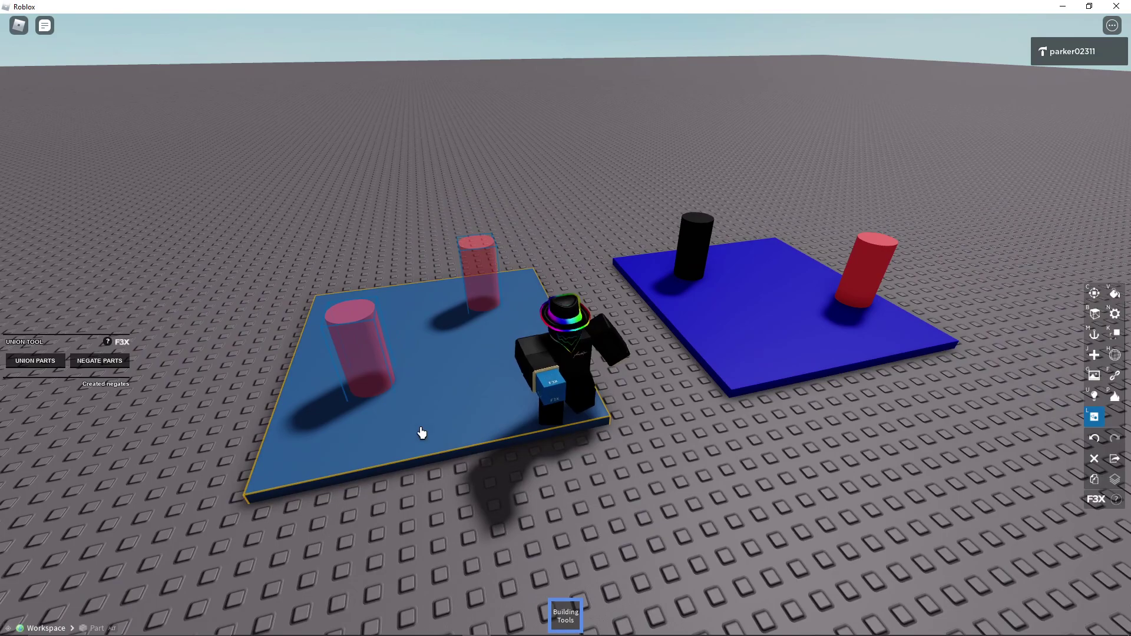
Step: Union the negated cylinders with the plate, then undo that union
left_click(21, 370)
right_click_drag(371, 353, 457, 318)
key("shift+z")
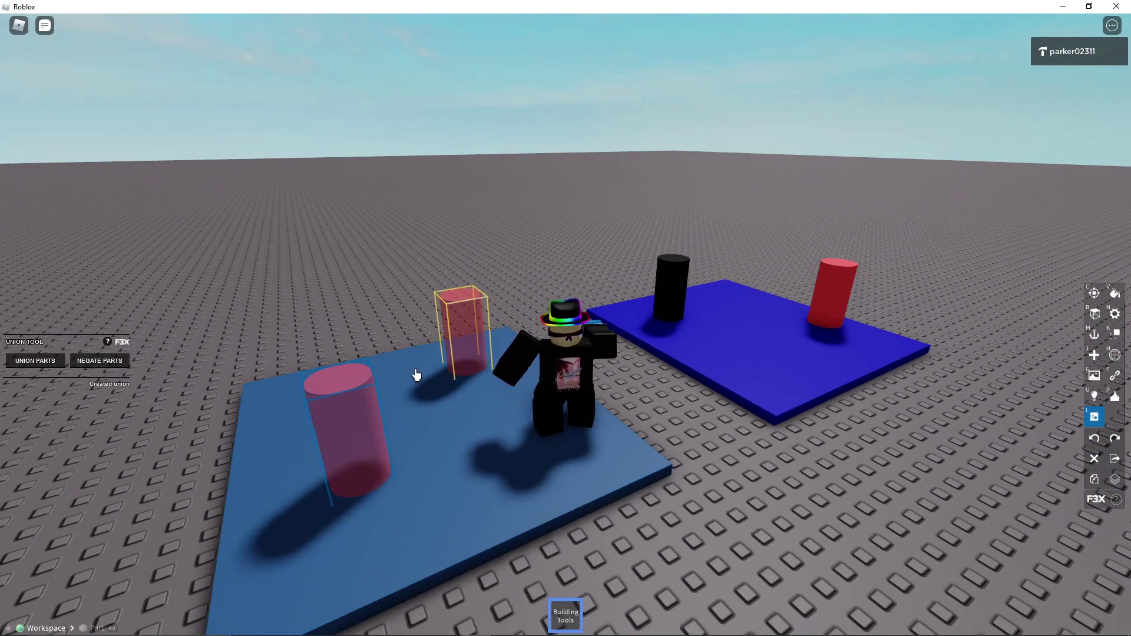
right_click_drag(415, 375, 369, 330)
Step: Undo and reapply the negation on both red cylinders, then union them with the light-blue plate
key("shift+z")
scroll(369, 331, "up", 3)
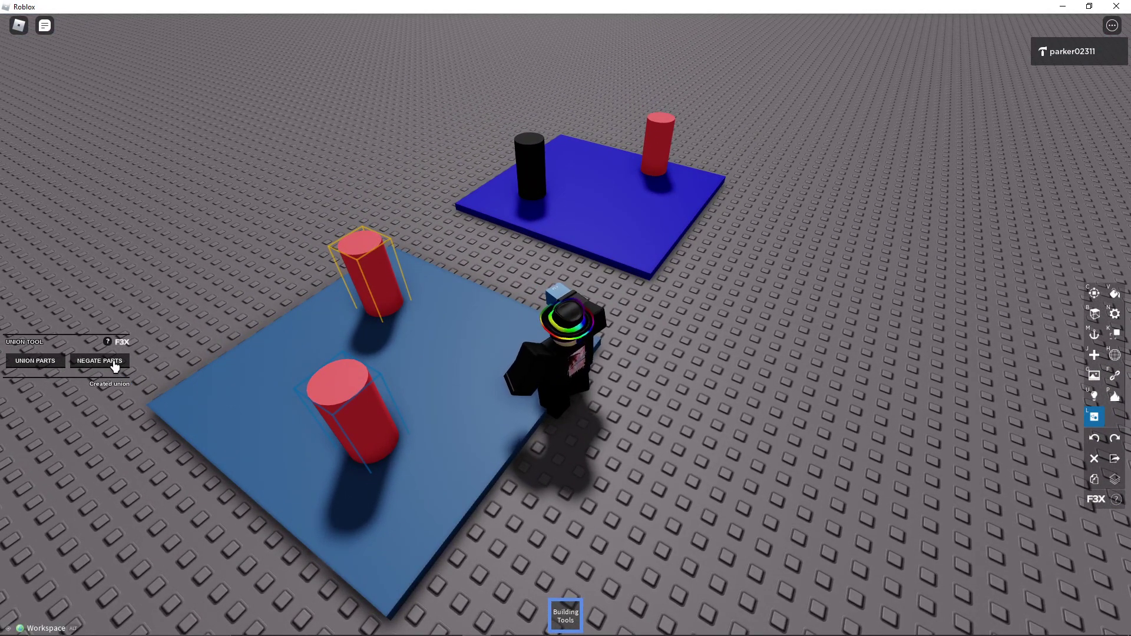
left_click(114, 365)
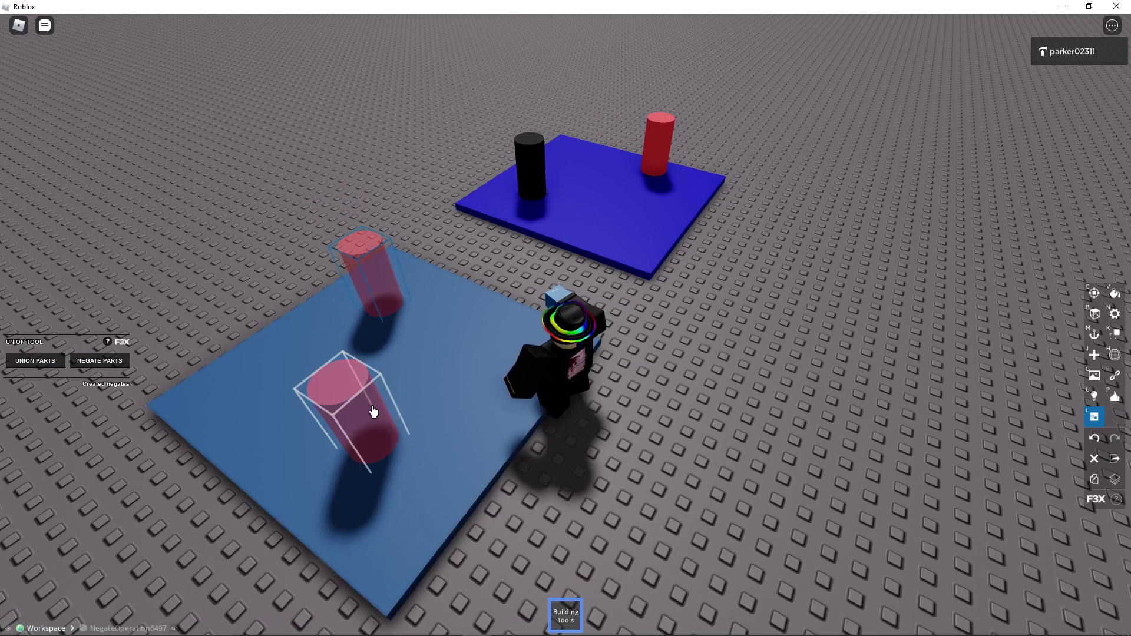
left_click(44, 368)
mouse_move(581, 366)
right_mouse_down()
mouse_move(588, 373)
mouse_move(579, 367)
right_mouse_up()
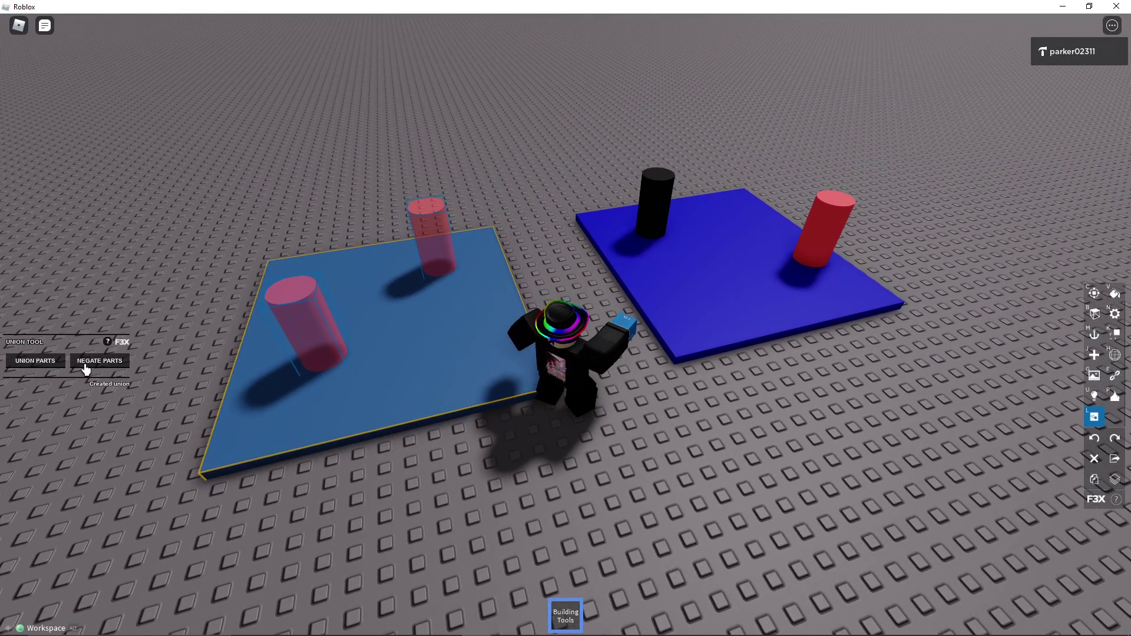
Step: Negate the red cylinder on the dark blue plate and select the black cylinder
left_click(85, 369)
right_click_drag(430, 391, 452, 386)
key("s")
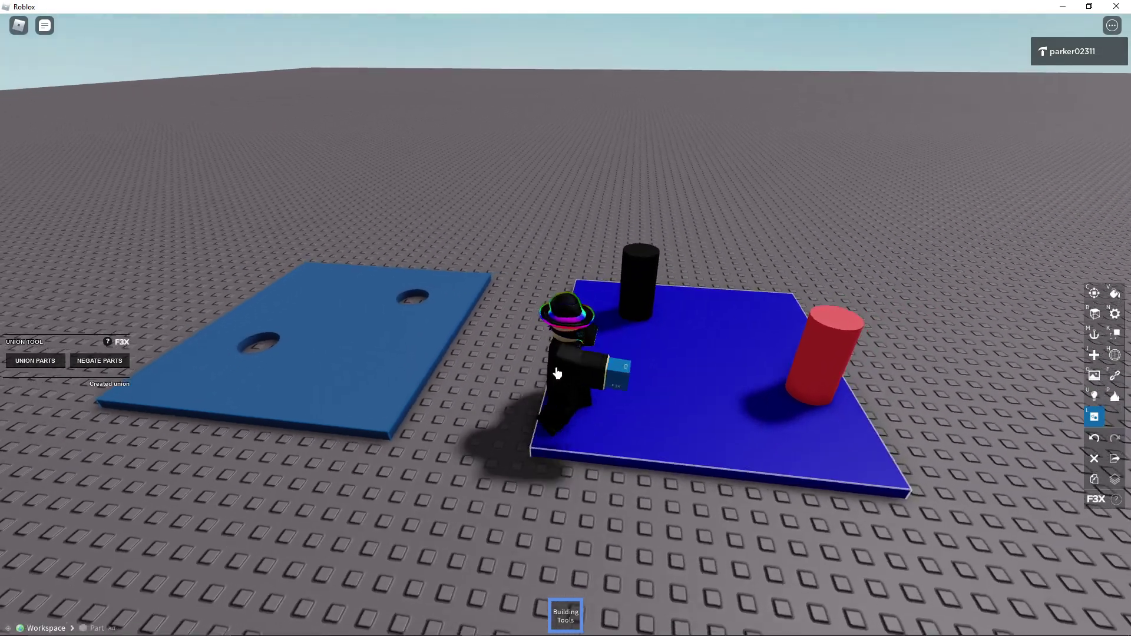
left_click(704, 283)
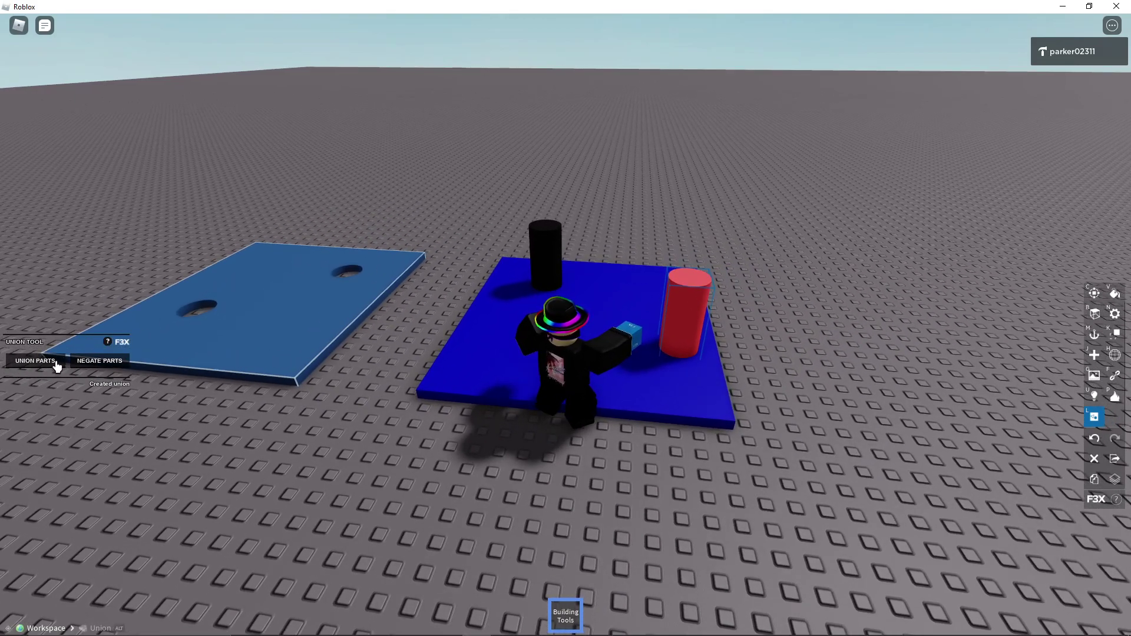
left_click(109, 363)
left_click(592, 230)
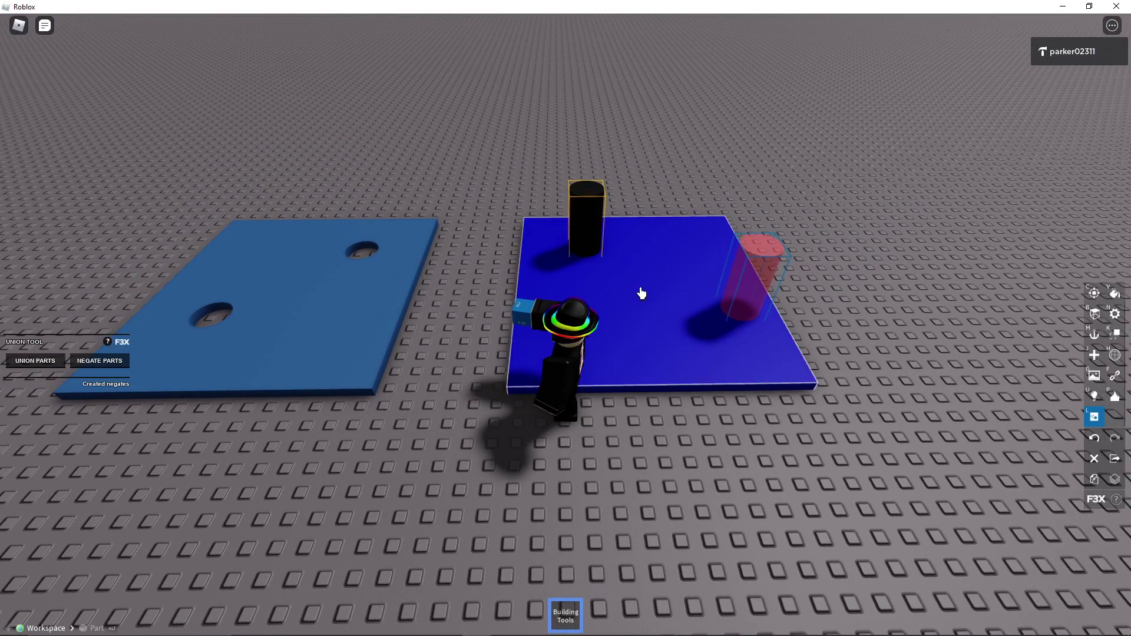
key("s")
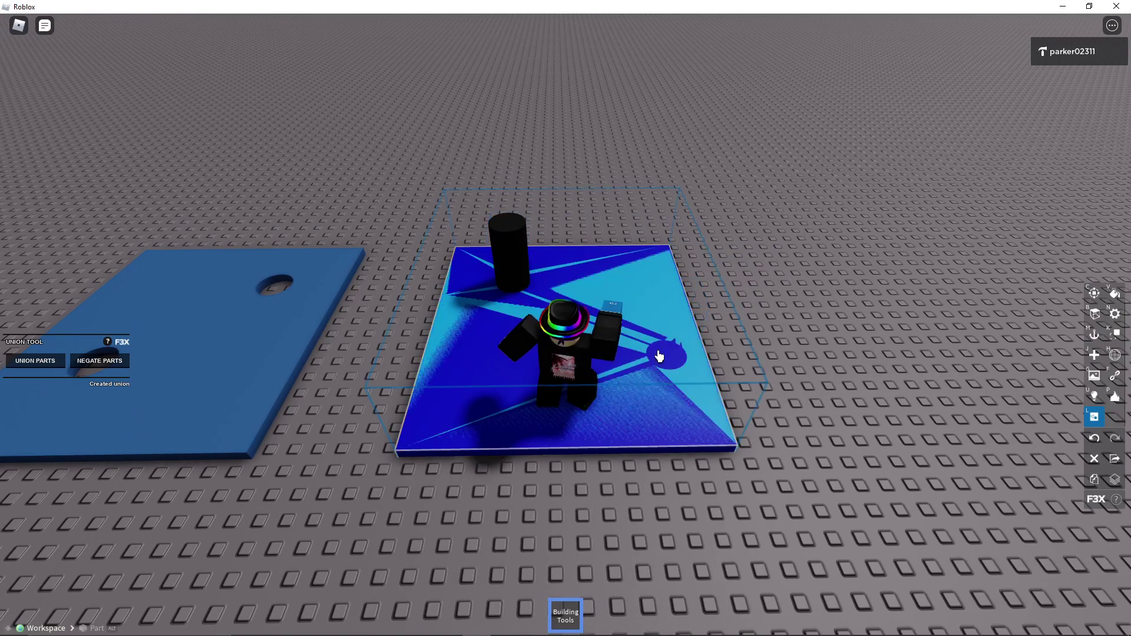
right_click_drag(659, 356, 634, 519)
Step: Drag the leftover dark blue plate beside the light blue plate, then delete it
key("z")
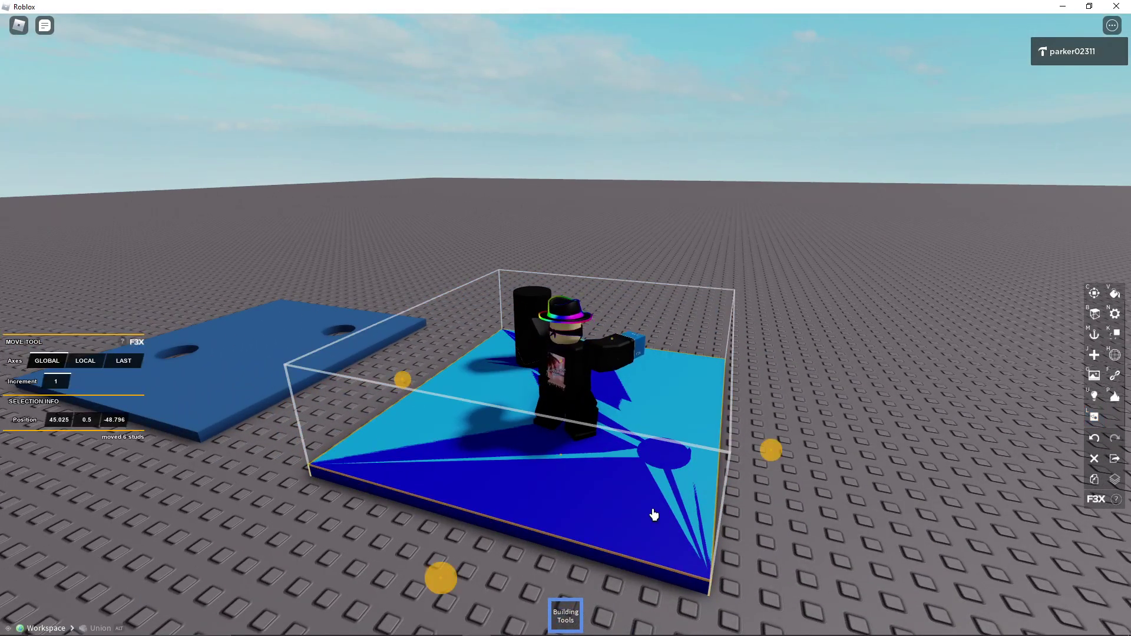
left_click_drag(762, 461, 646, 424)
right_click_drag(646, 424, 734, 397)
left_click_drag(734, 397, 621, 404)
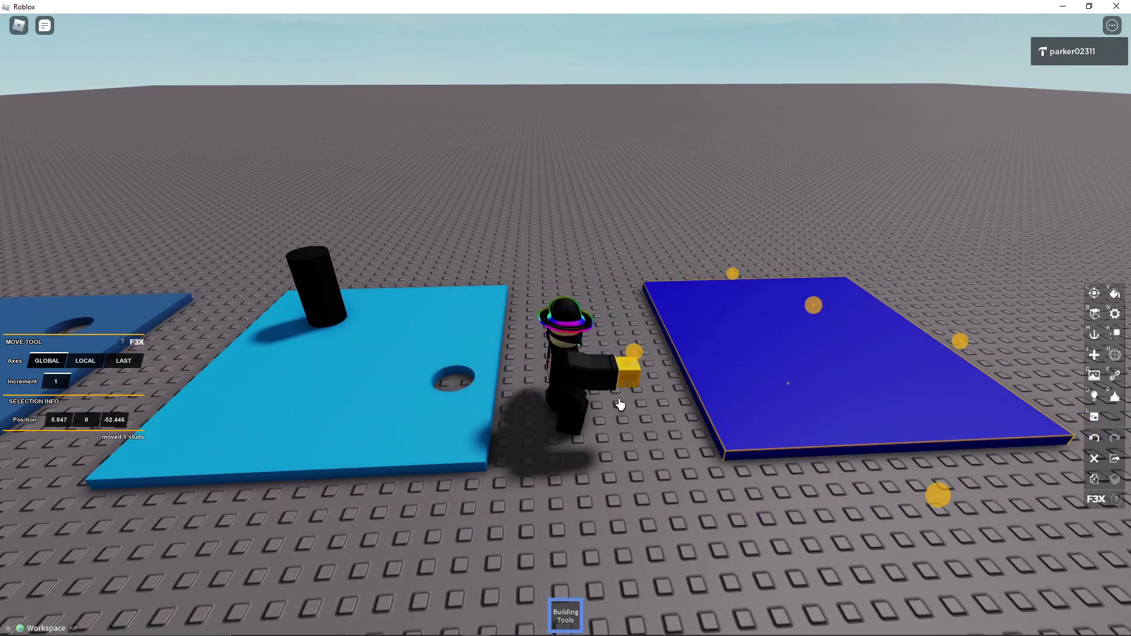
left_click_drag(633, 358, 586, 456)
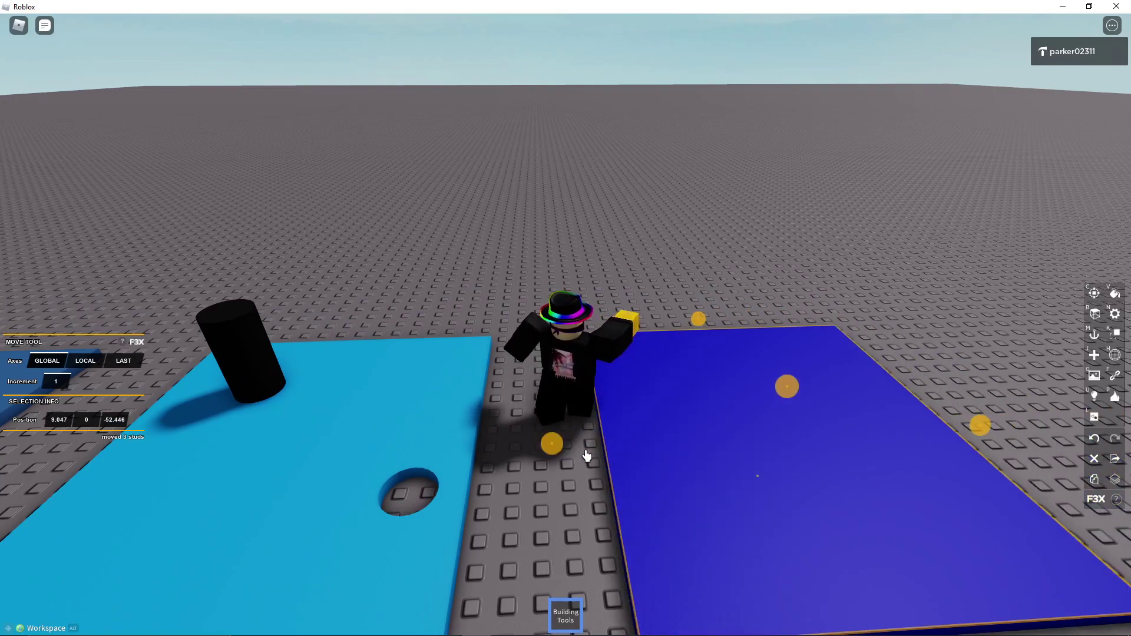
right_click_drag(587, 455, 939, 480)
left_click(1088, 462)
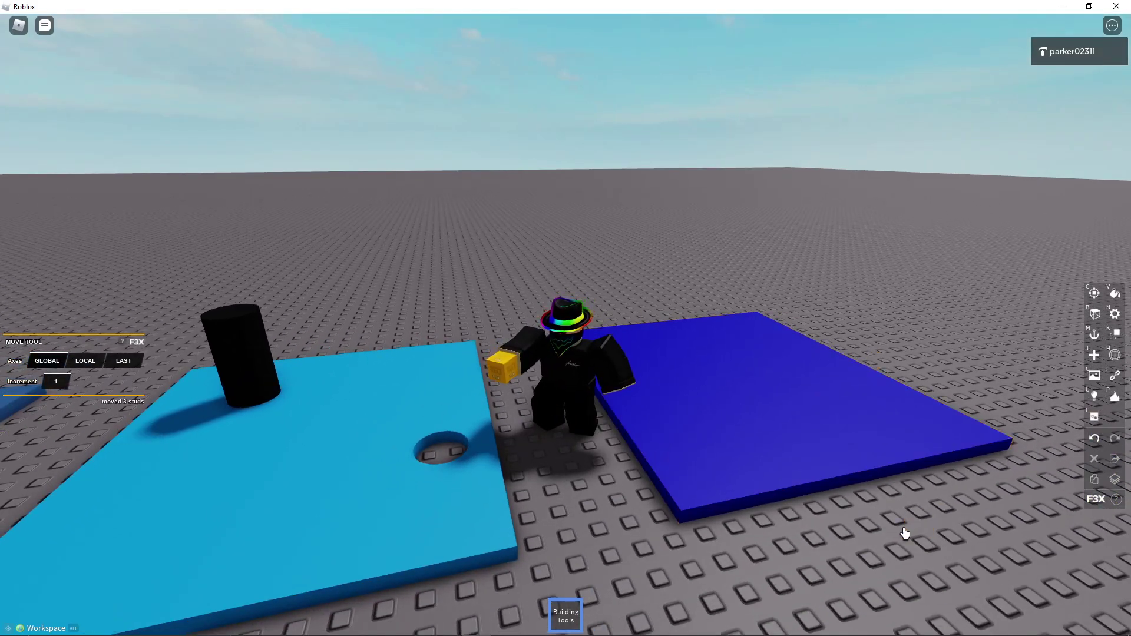
Step: Shift the light blue union plate one stud along X to 29.047, 0.5, -52.446
left_click(434, 379)
right_click_drag(502, 344, 472, 358)
left_click(316, 401)
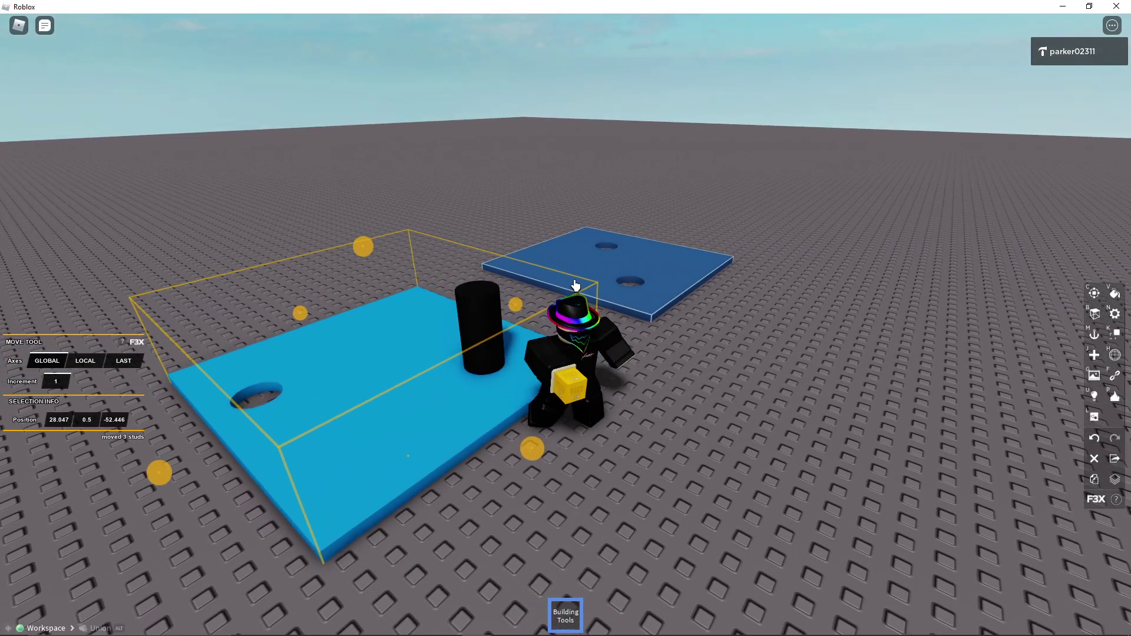
scroll(447, 387, "up", 2)
mouse_move(495, 340)
left_mouse_down()
mouse_move(376, 387)
mouse_move(515, 343)
left_mouse_up()
right_click_drag(530, 346, 631, 434)
scroll(566, 395, "down", 3)
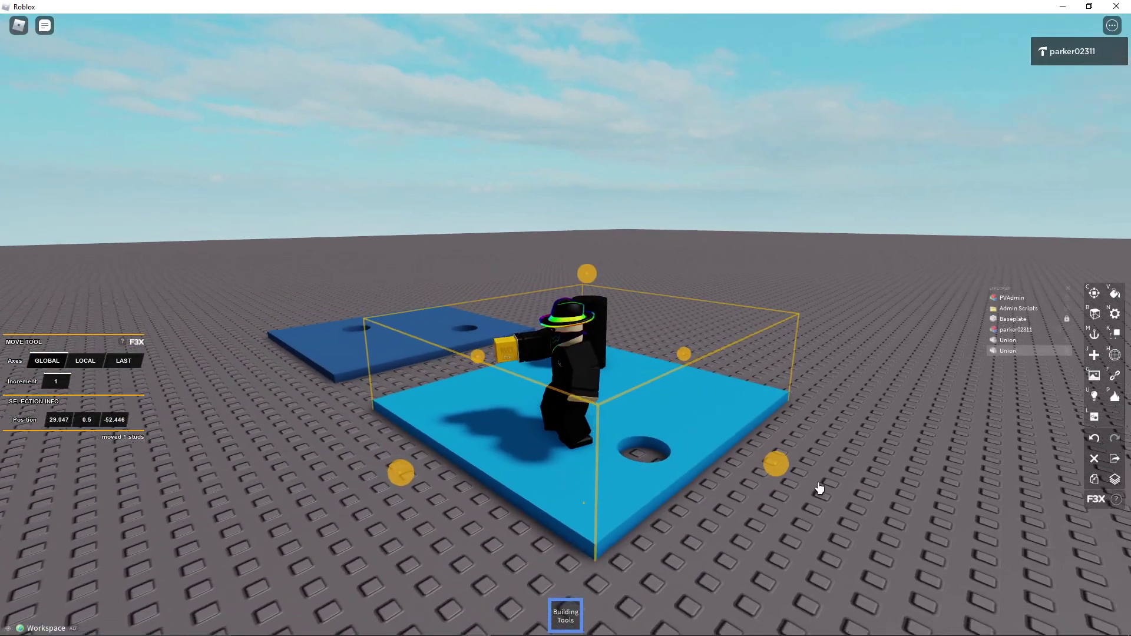
Step: Select the light-blue union from the parts list and the dark-blue plate, then close the parts explorer
right_click_drag(815, 487, 1013, 366)
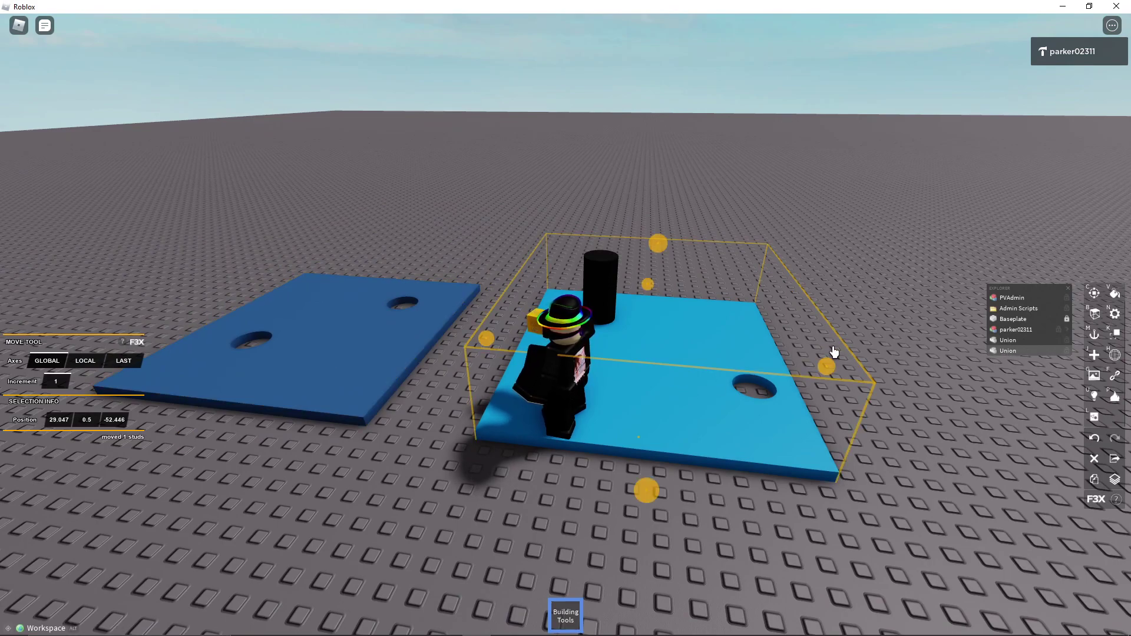
left_click(938, 344)
left_click(1052, 354)
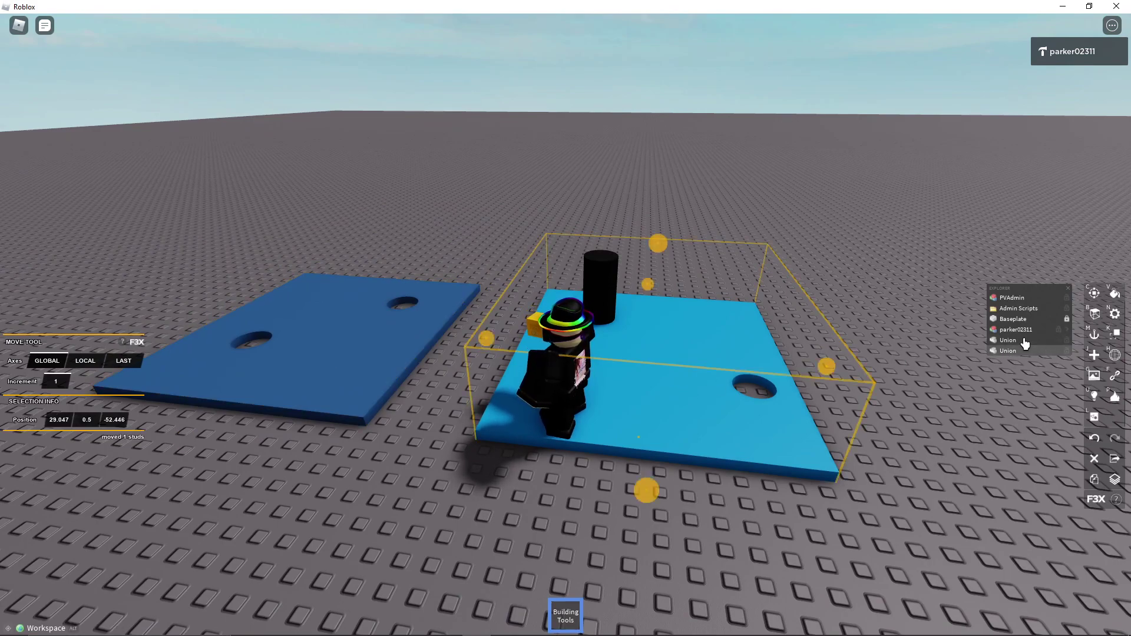
key("a")
left_click(493, 365)
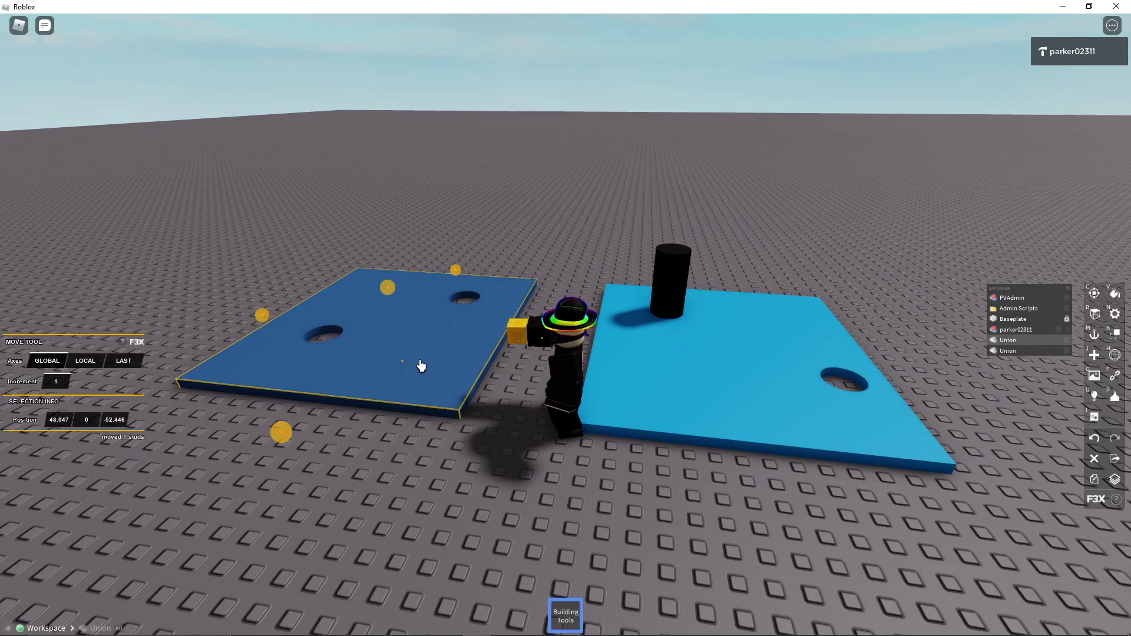
key("d")
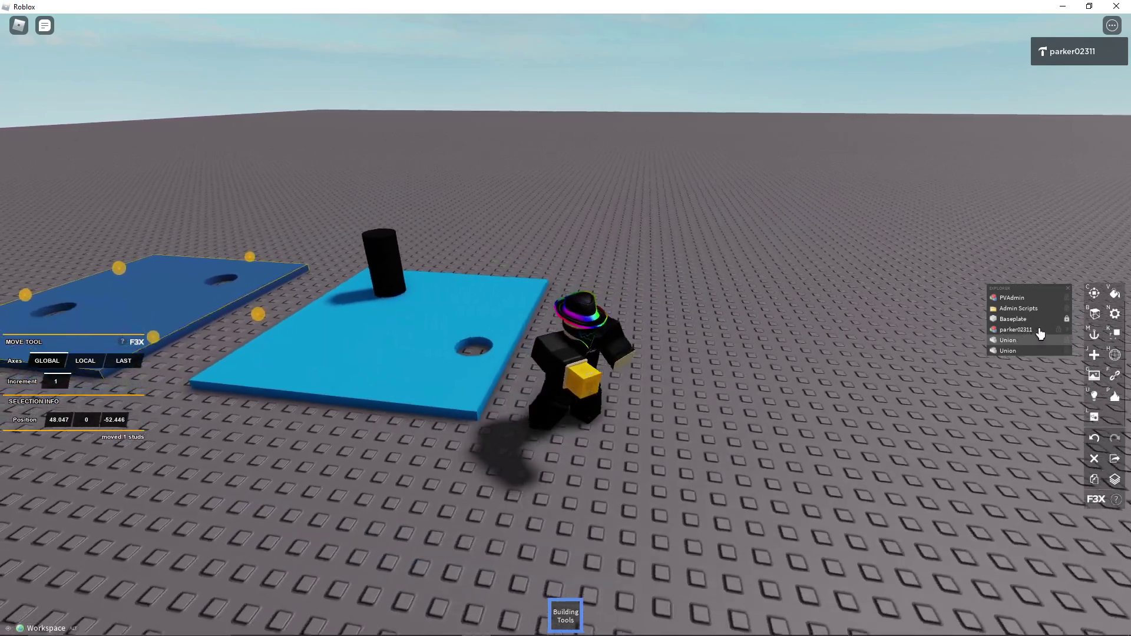
key("a")
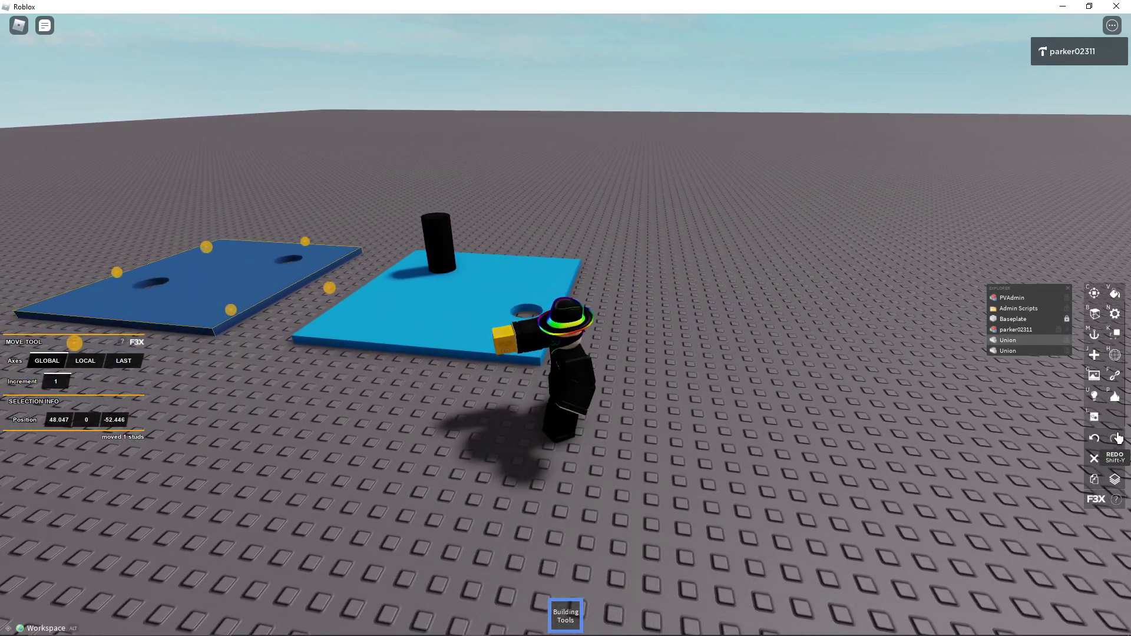
left_click(1111, 482)
scroll(769, 430, "down", 5)
scroll(769, 429, "up", 3)
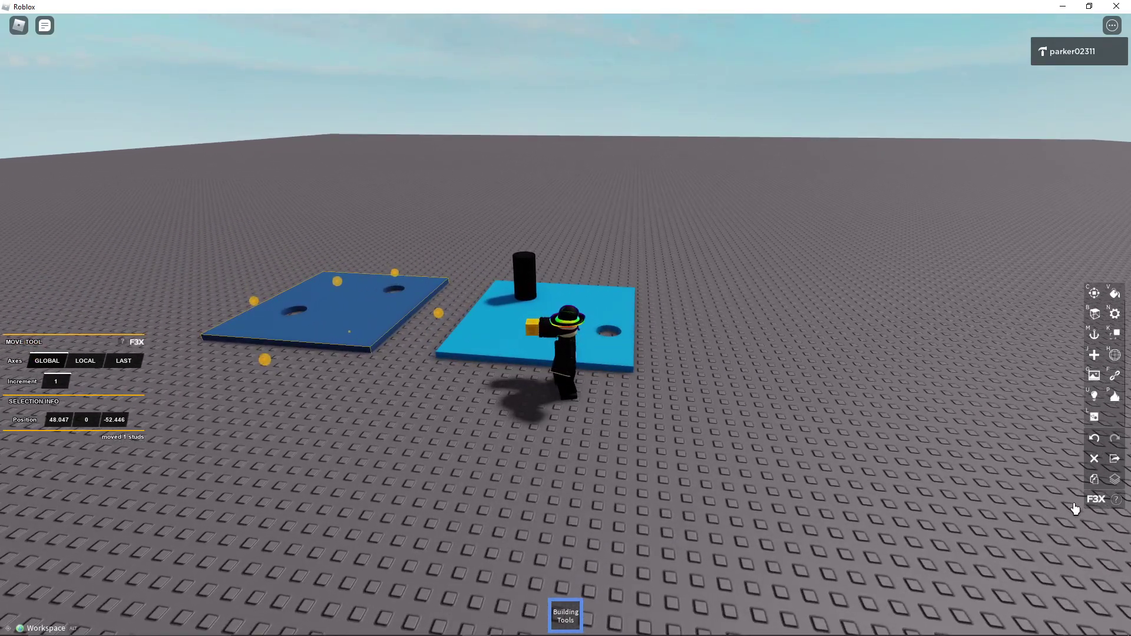
key("l")
key("shift+u")
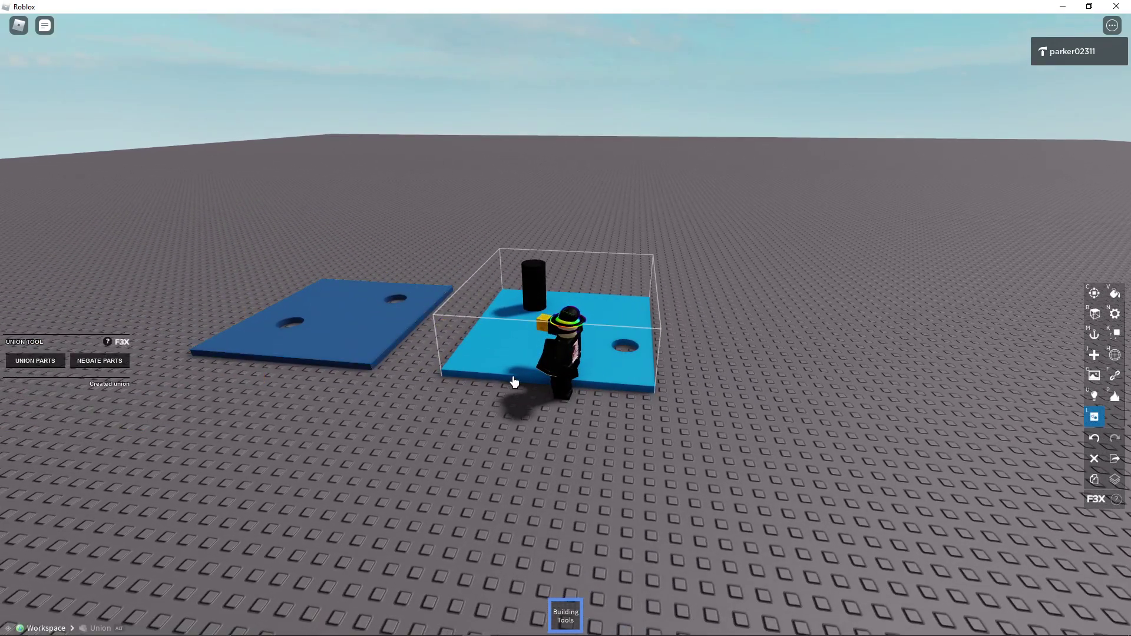
left_click(108, 343)
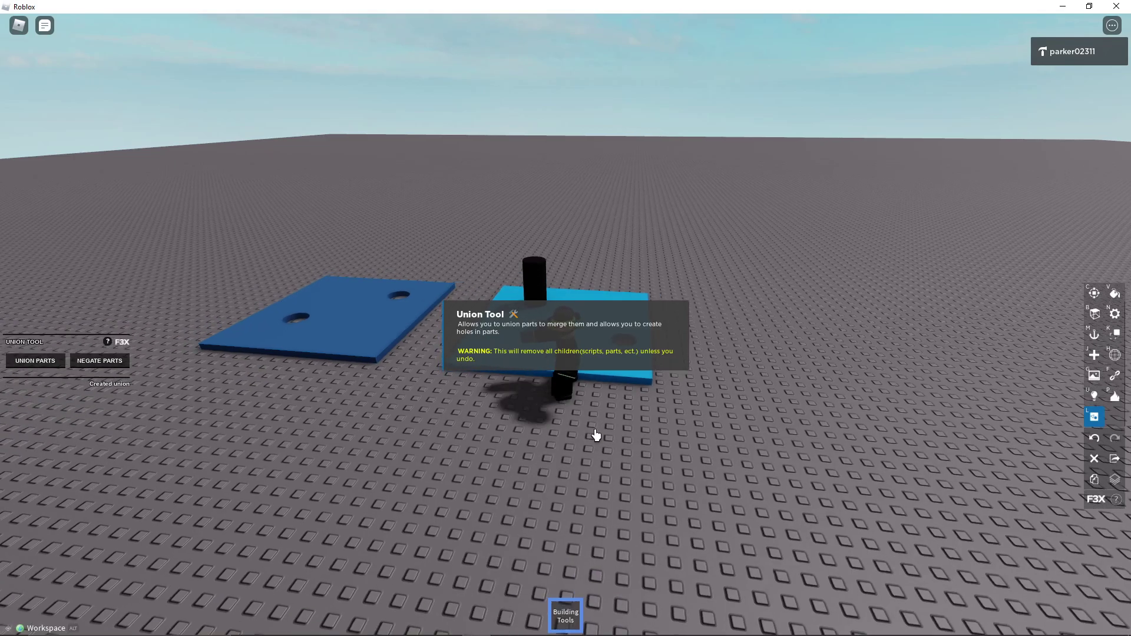
scroll(596, 434, "up", 5)
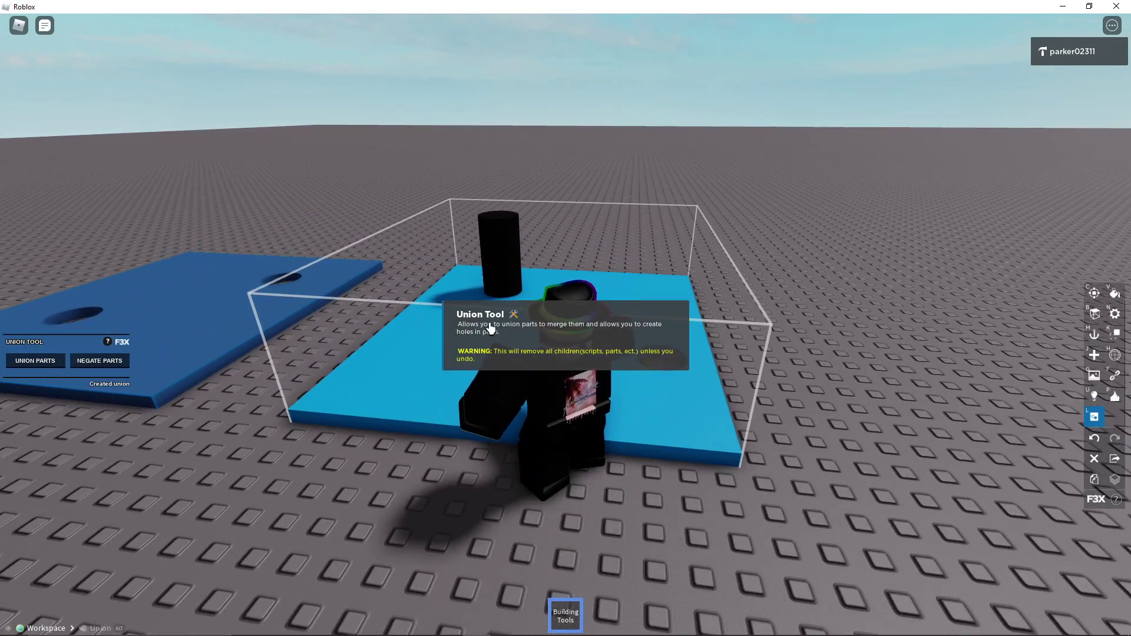
scroll(575, 366, "up", 3)
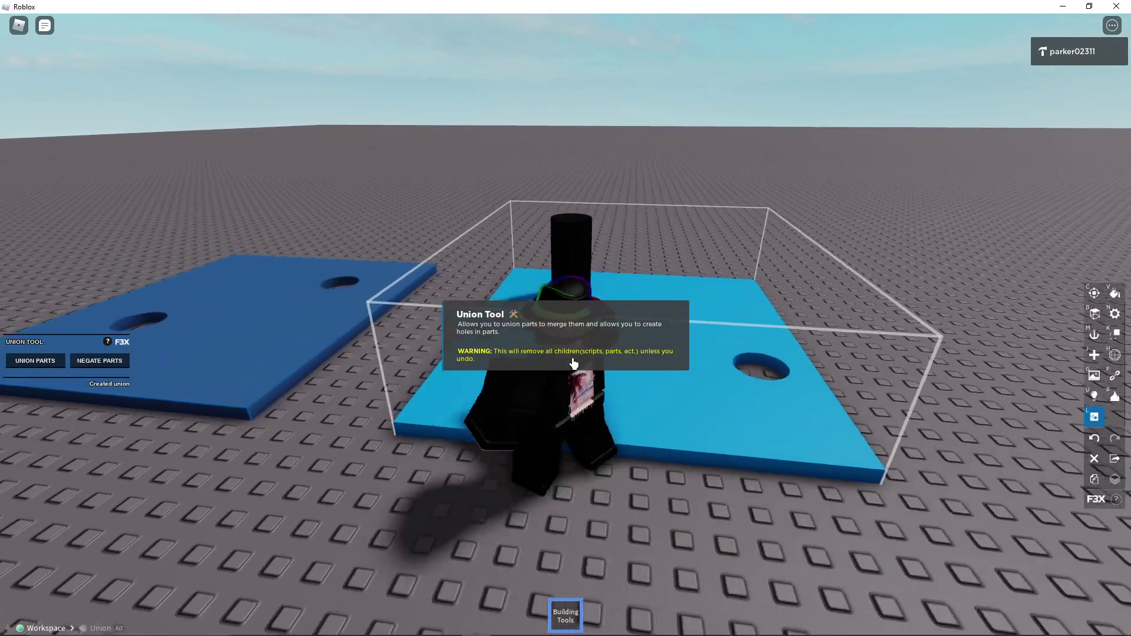
left_click(659, 352)
scroll(659, 352, "down", 3)
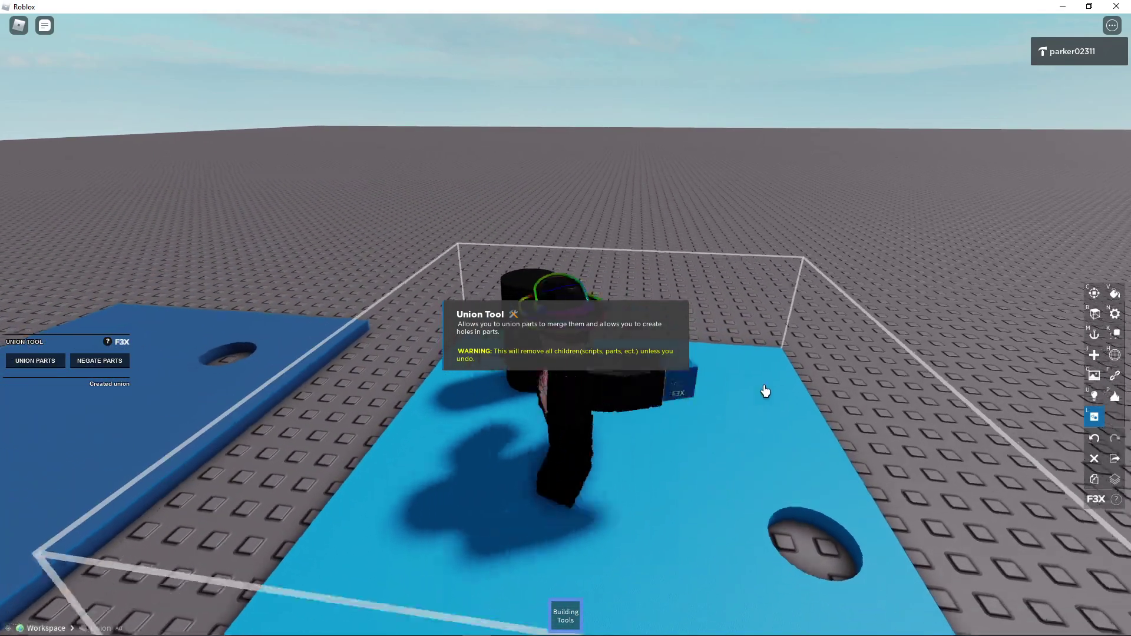
right_click_drag(764, 391, 1070, 437)
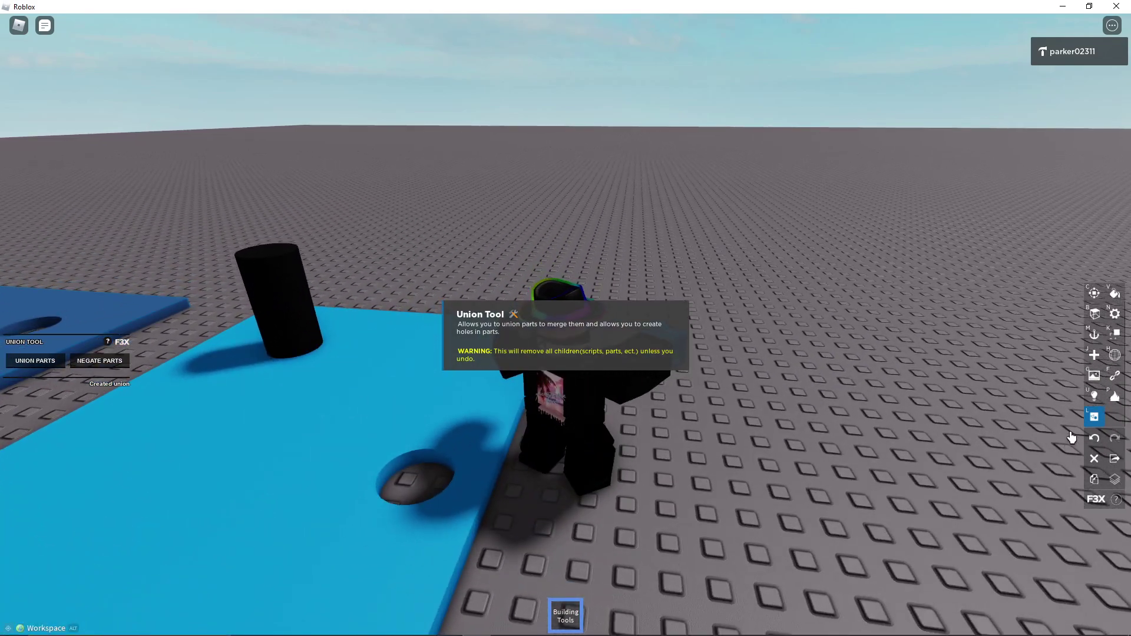
key("a")
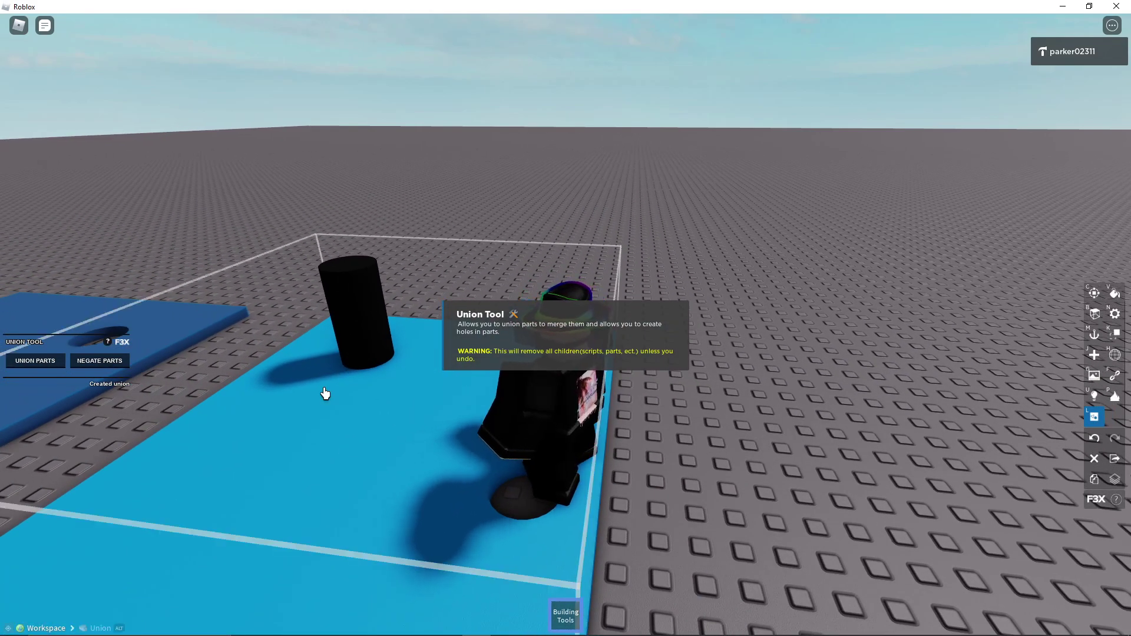
Step: With the Move tool, select the dark plate, then the light-blue union, and deselect them
scroll(273, 289, "down", 3)
right_click_drag(273, 290, 314, 368)
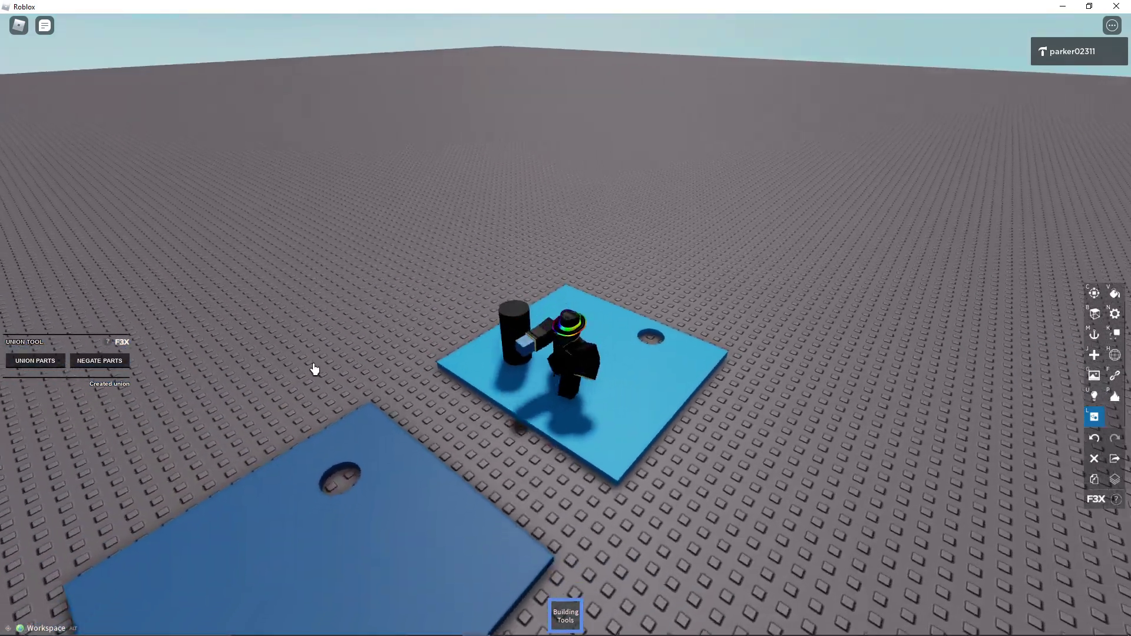
right_click_drag(607, 334, 442, 404)
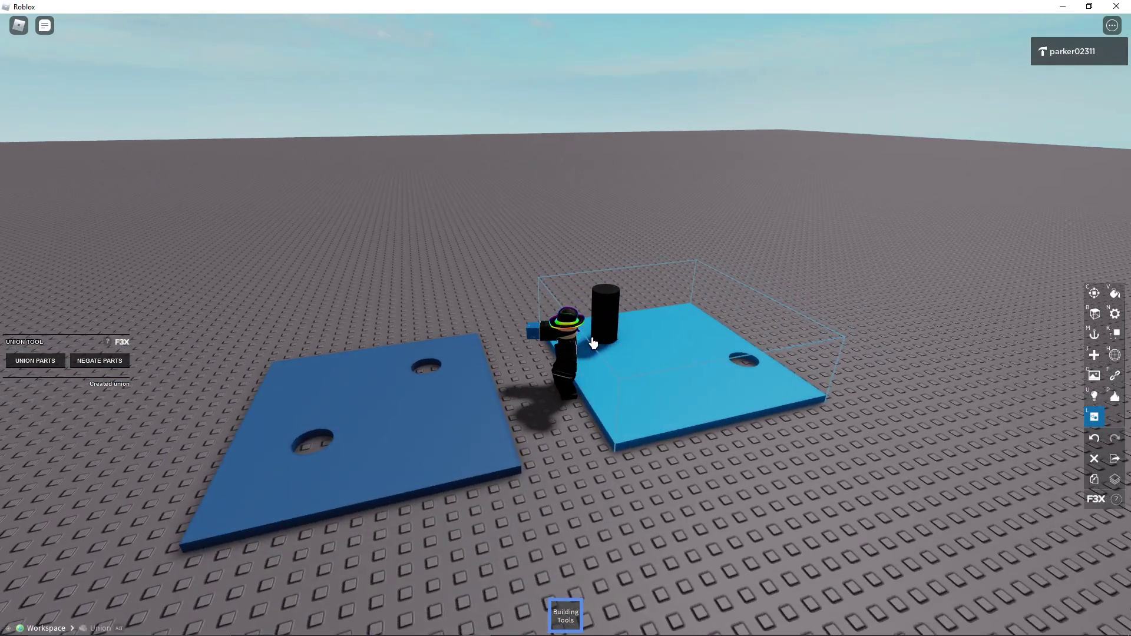
key("z")
left_click(444, 404)
left_click(511, 273)
right_click_drag(511, 272, 505, 381)
left_click(505, 380)
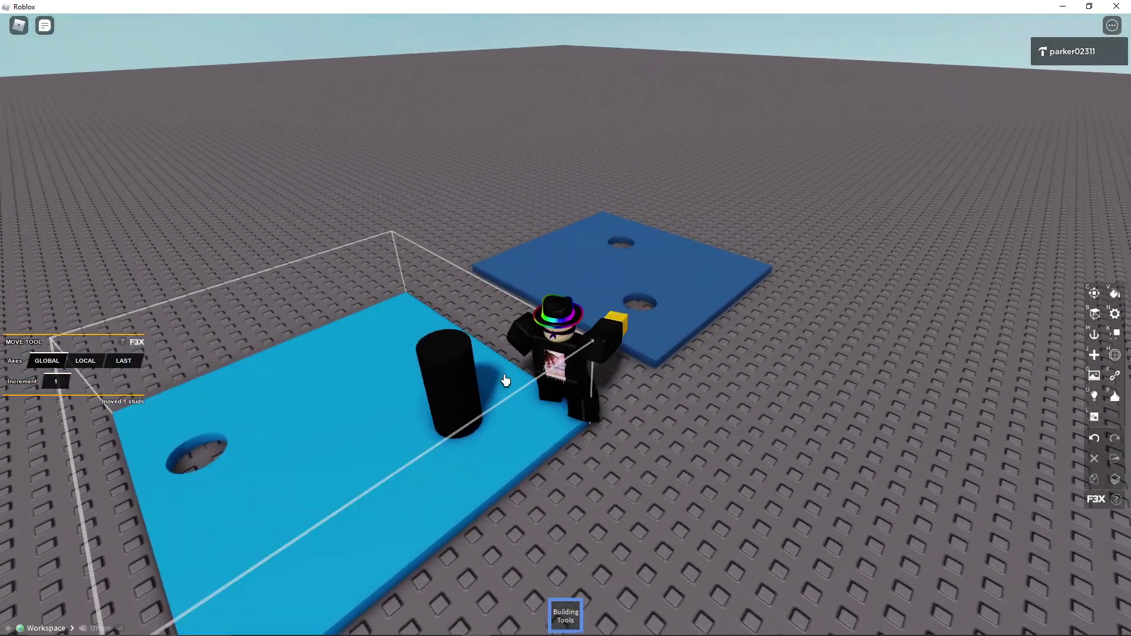
left_click(502, 443)
right_click_drag(510, 437, 520, 340)
left_click(516, 370)
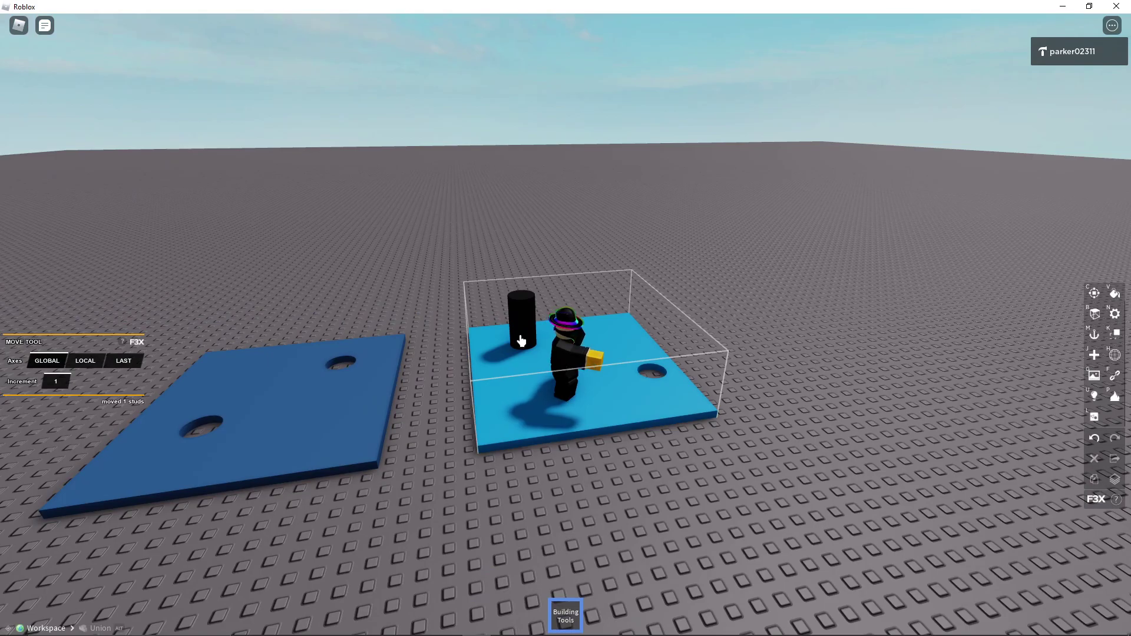
Step: Nudge the light-blue union one stud along X, then return it to X 29.047
scroll(518, 342, "up", 2)
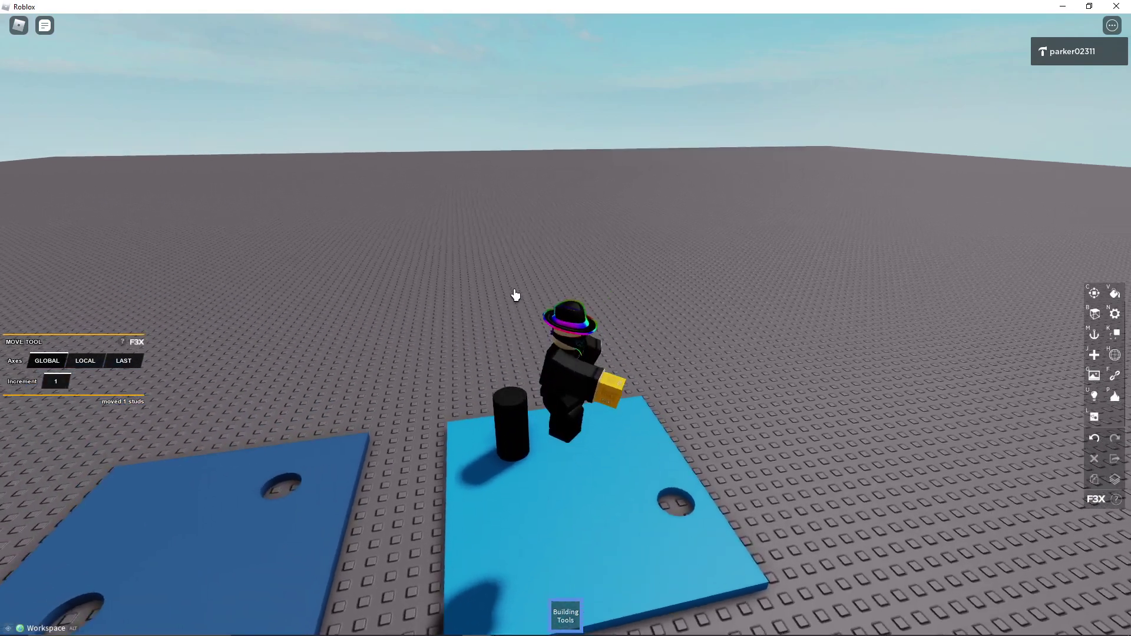
left_click(498, 448)
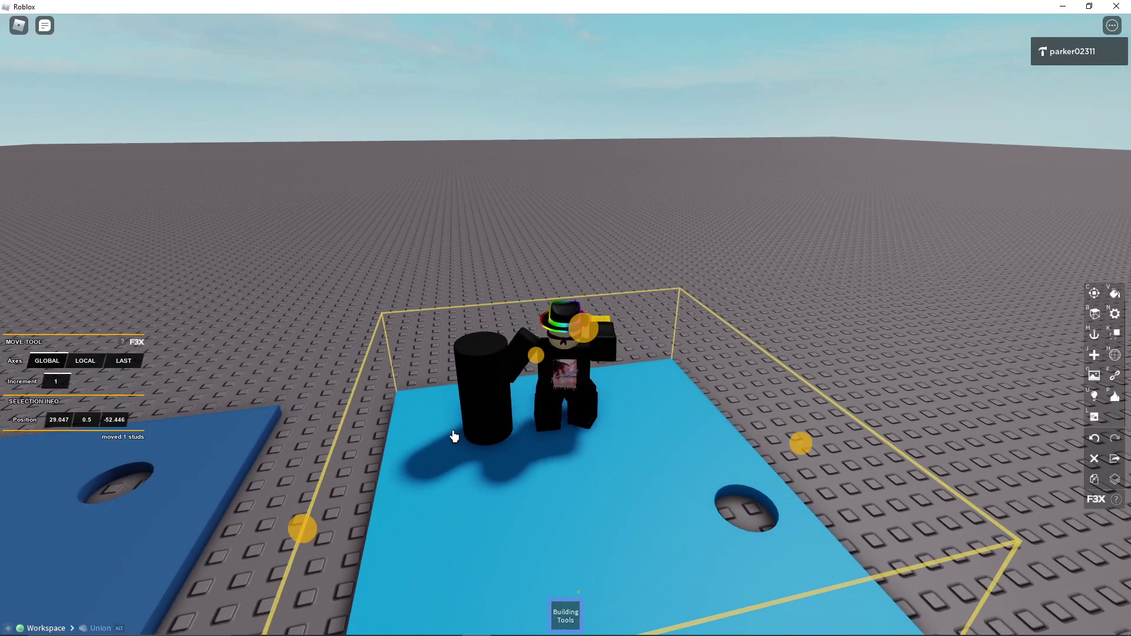
key("space")
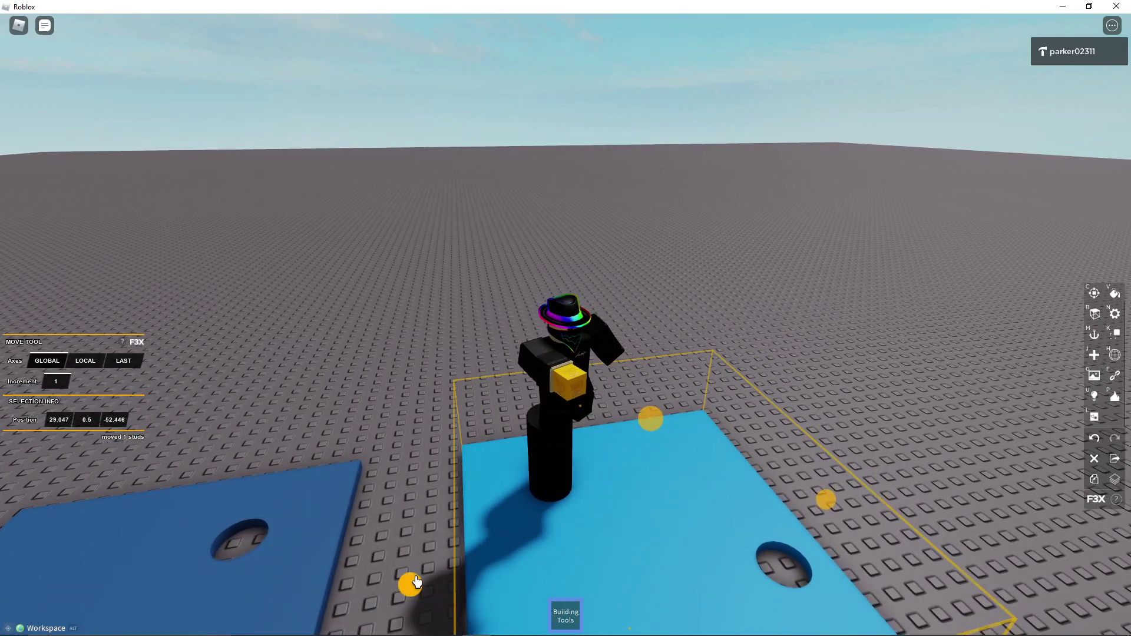
key("ctrl+z")
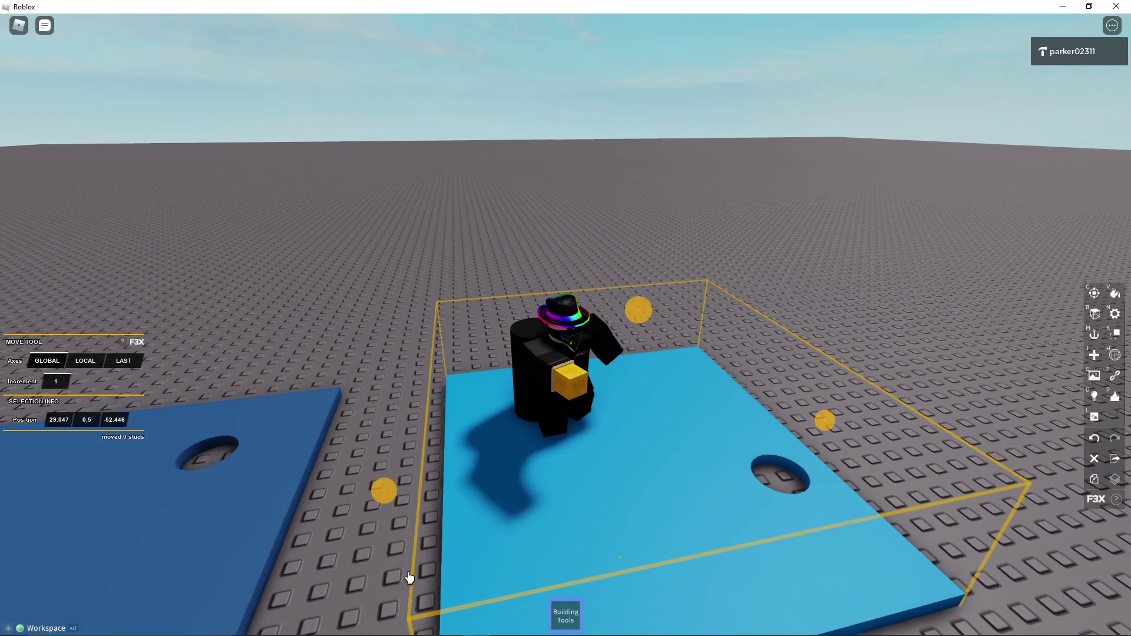
key("space")
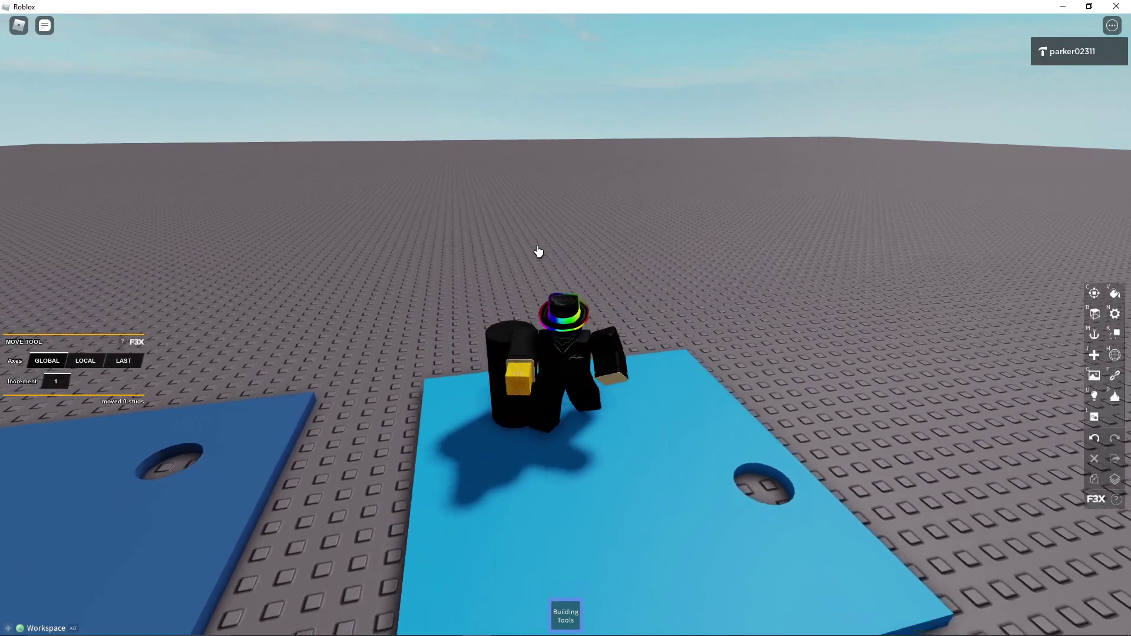
left_click(686, 488)
Step: Walk the character away from the plates, then select and deselect the dark blue plate
key("s")
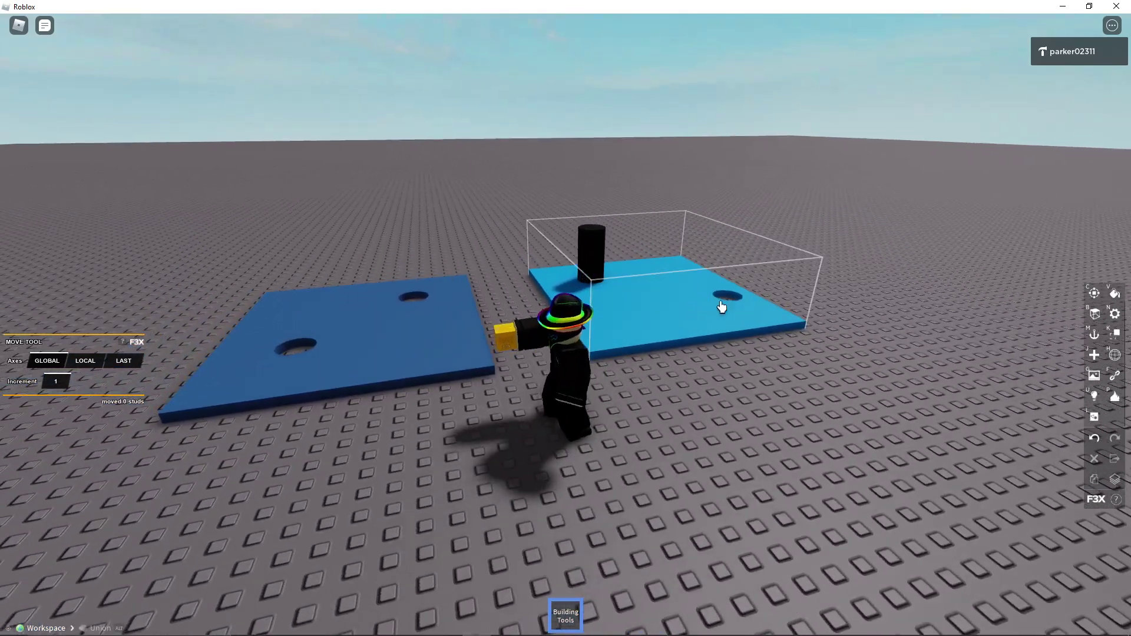
key("w")
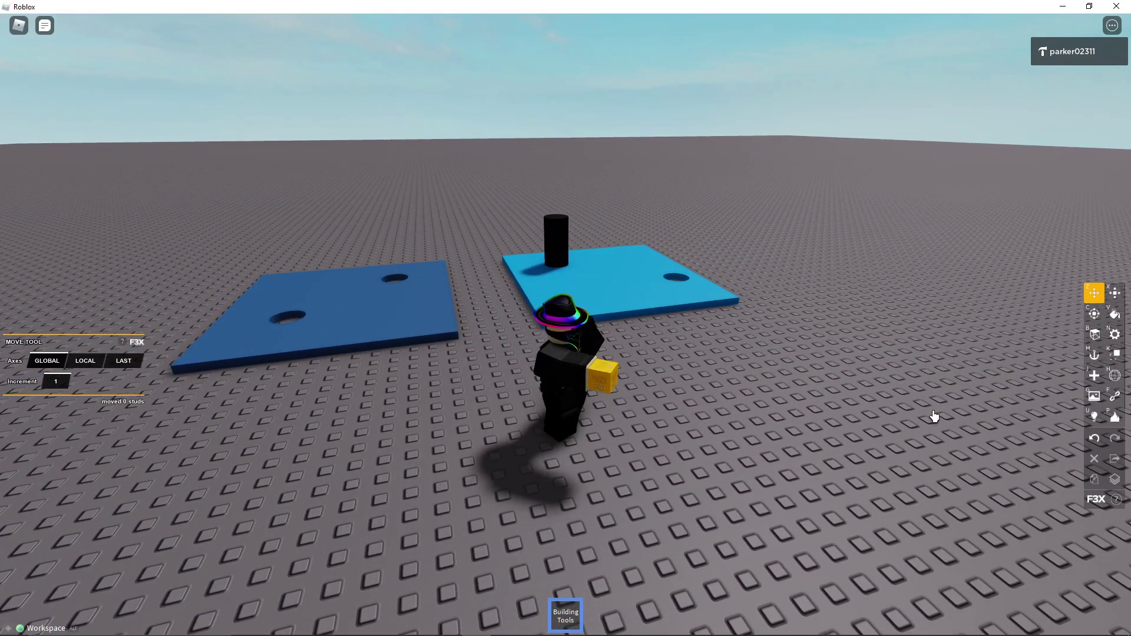
key("s")
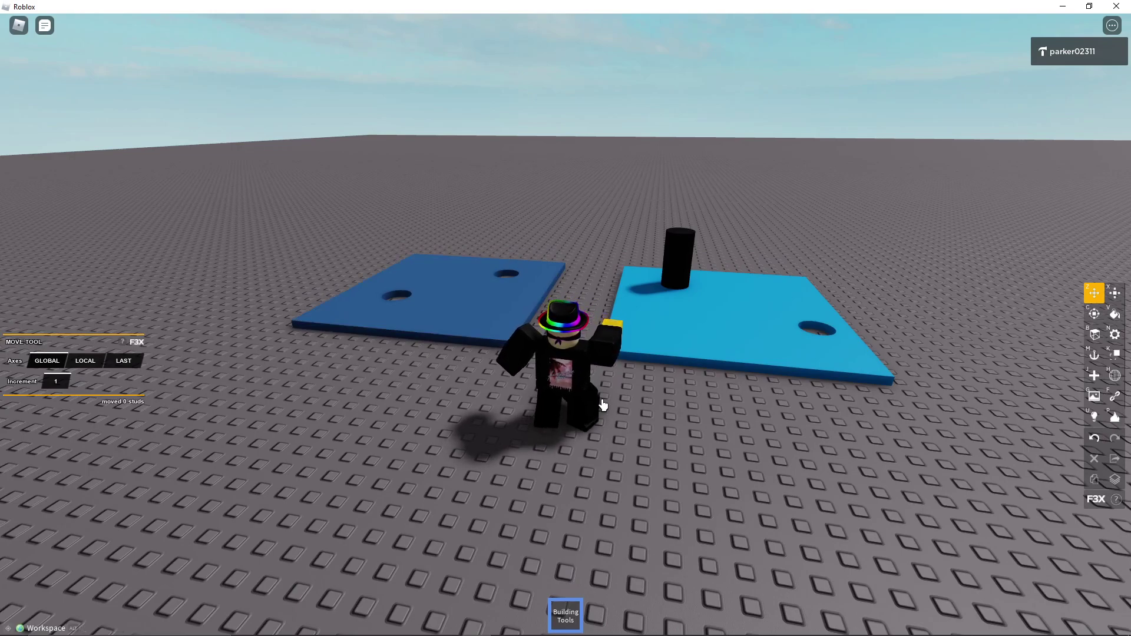
key("s")
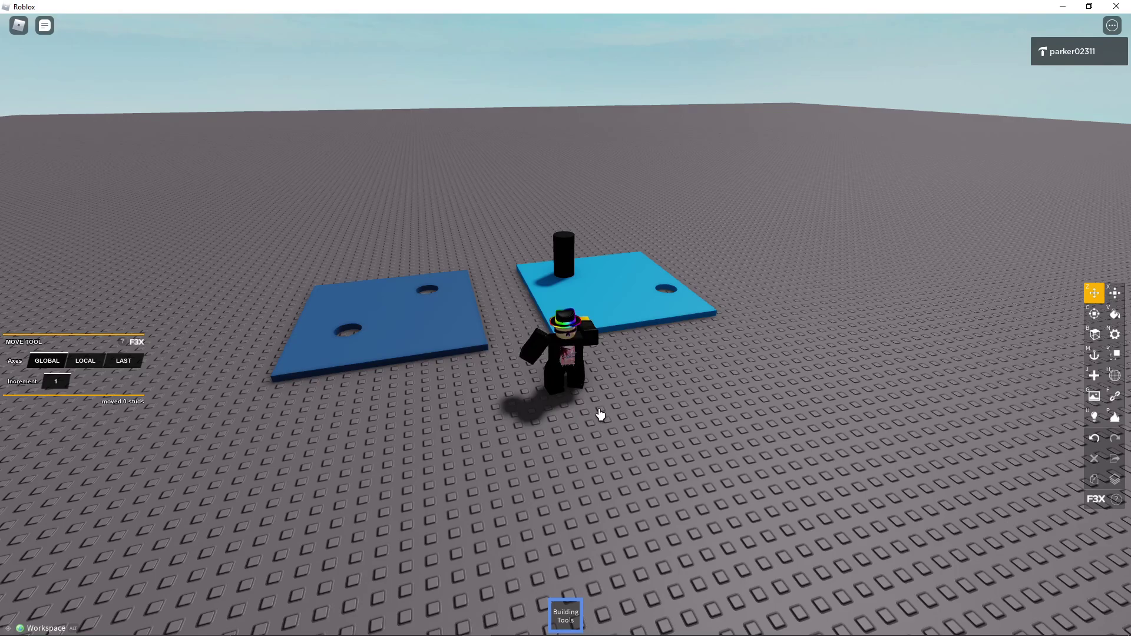
left_click(398, 356)
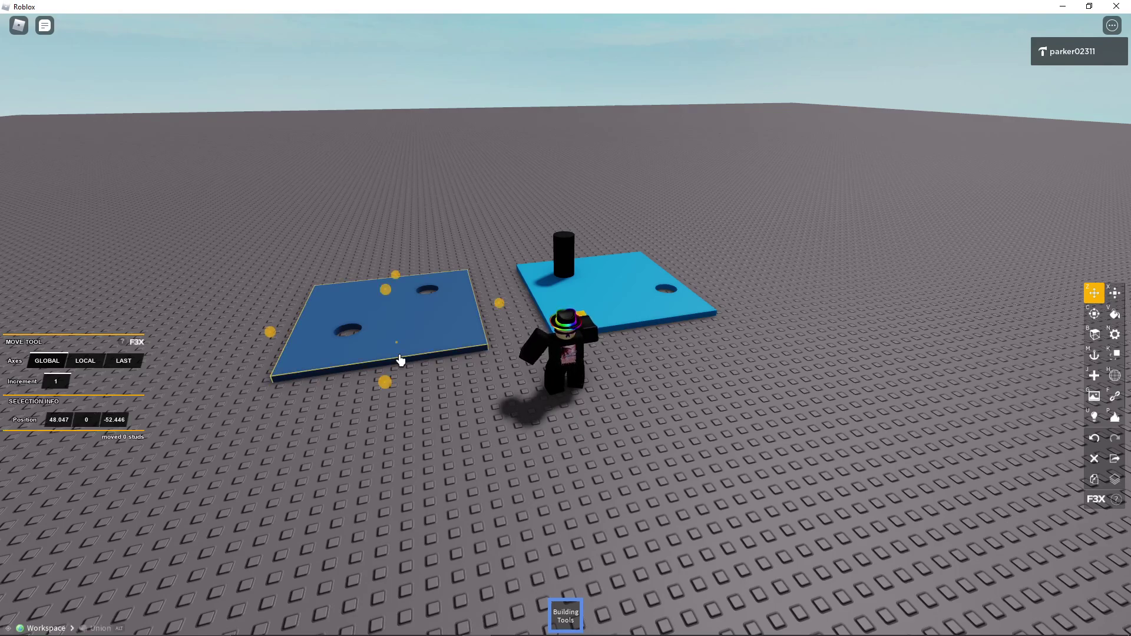
left_click(395, 453)
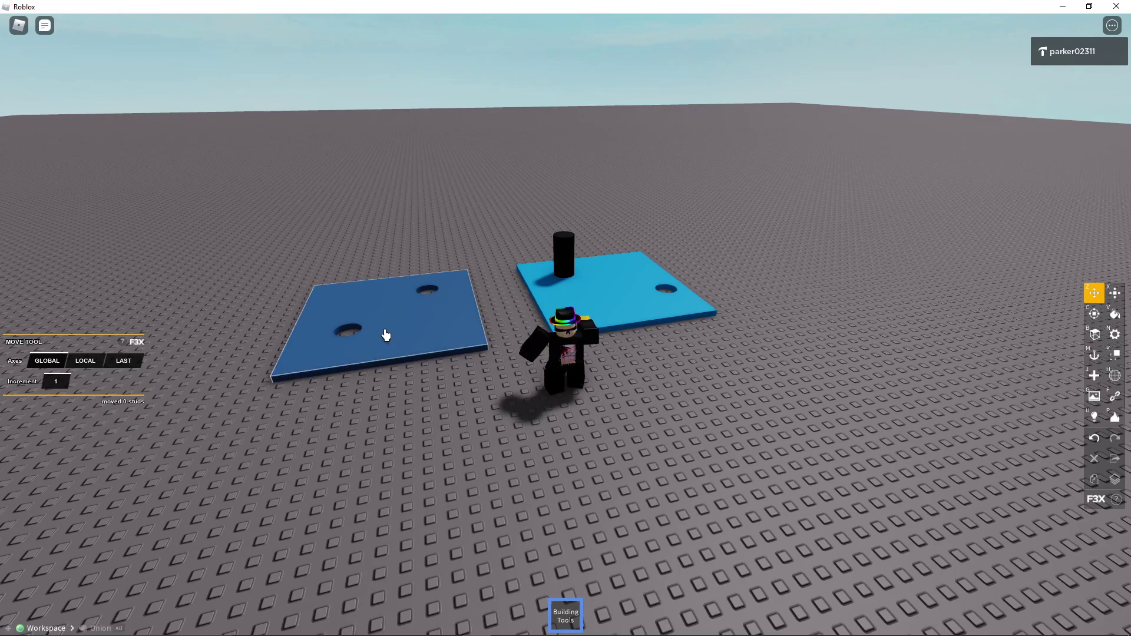